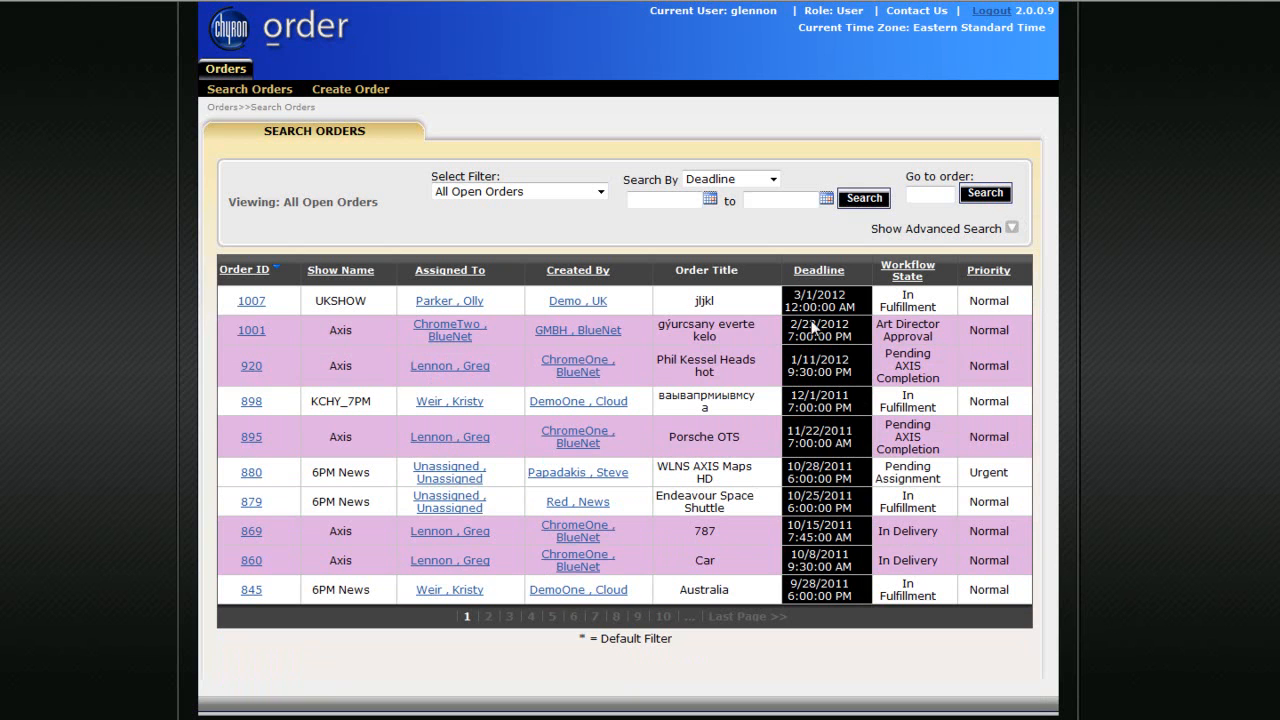
# - Create a new order titled "Porsche Macan" for the 6PM News show
pyautogui.click(350, 90)
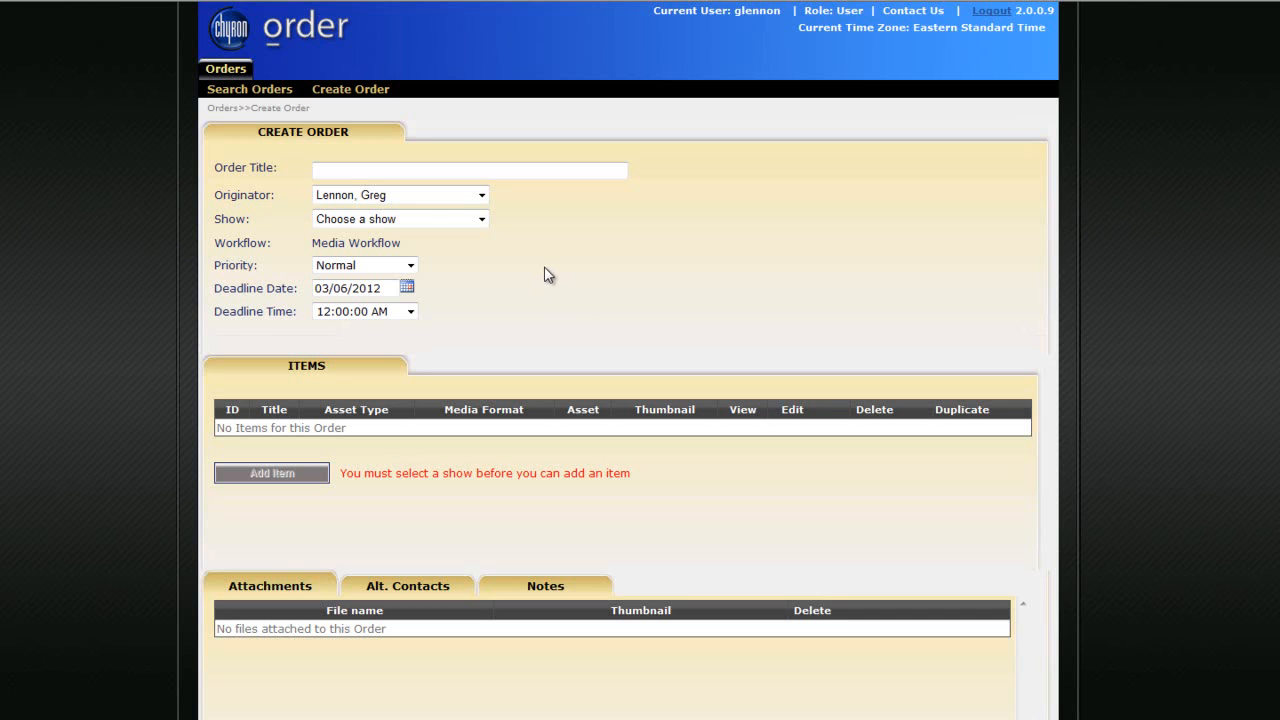
pyautogui.click(370, 170)
pyautogui.write('Porsche ')
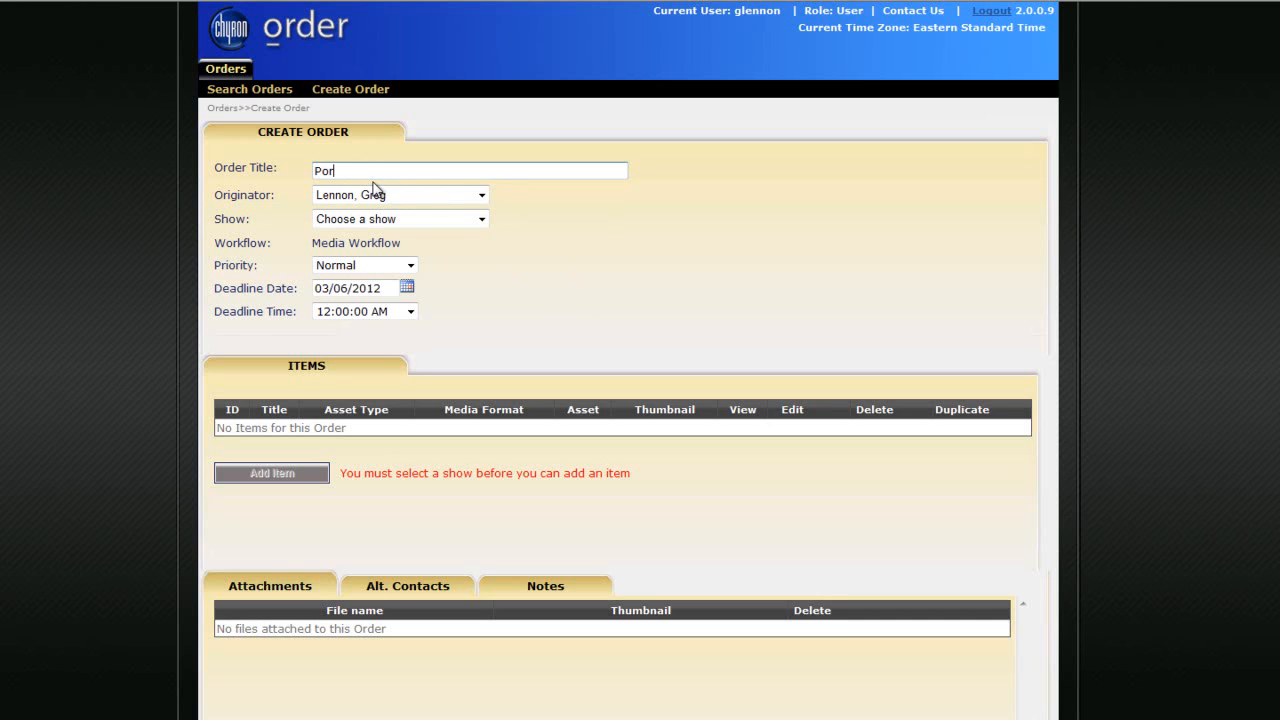
pyautogui.write('Macan')
pyautogui.click(470, 219)
pyautogui.click(455, 266)
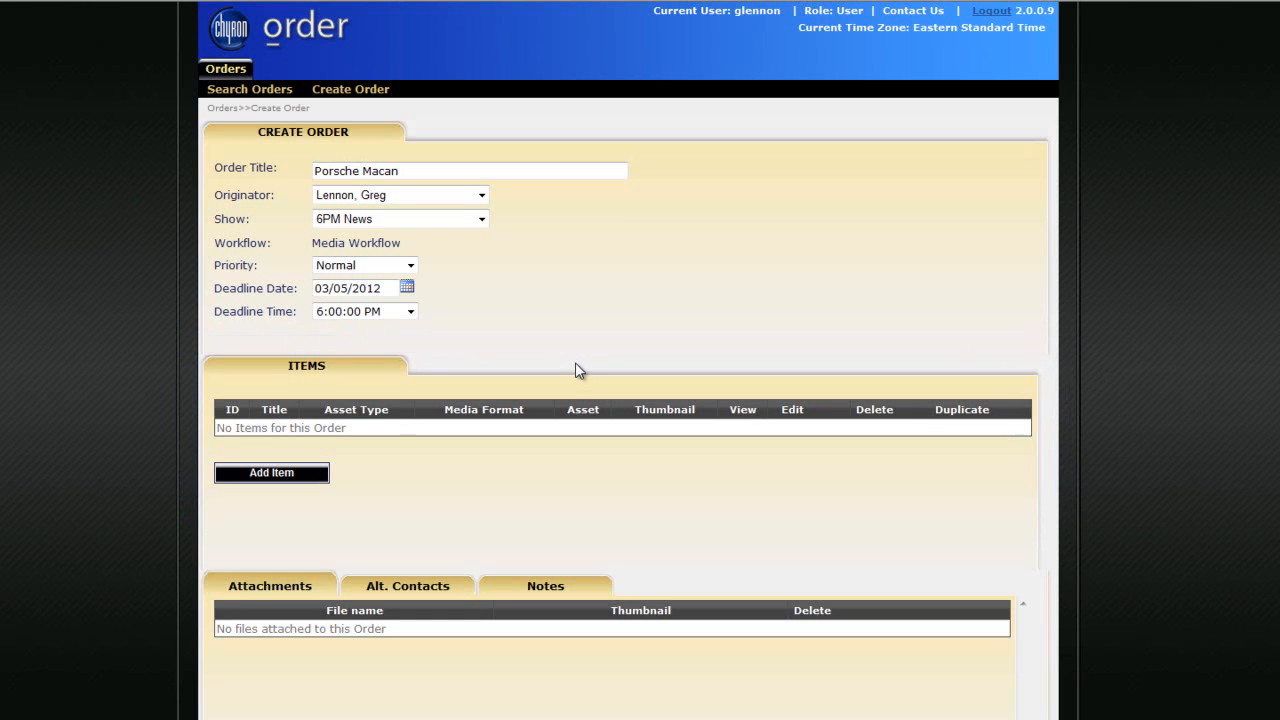
# - Begin a new item in the order with the News Still asset type and the OTS media format
pyautogui.click(286, 474)
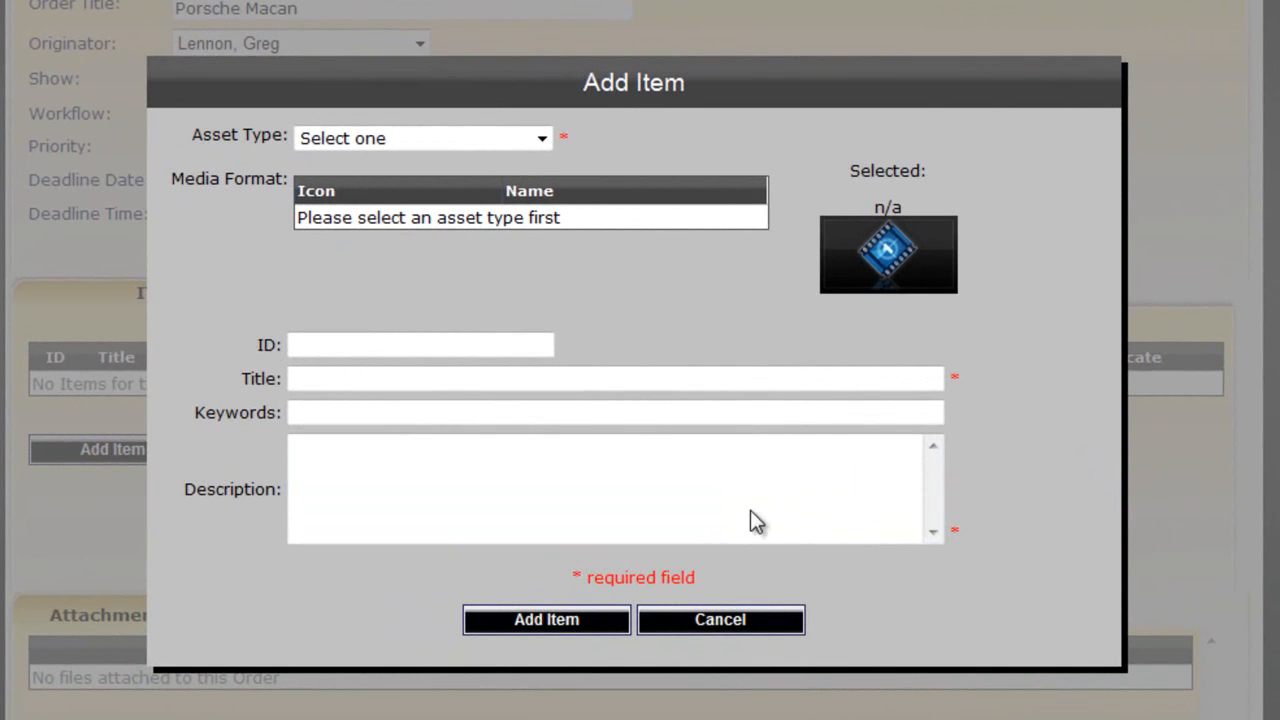
pyautogui.click(545, 139)
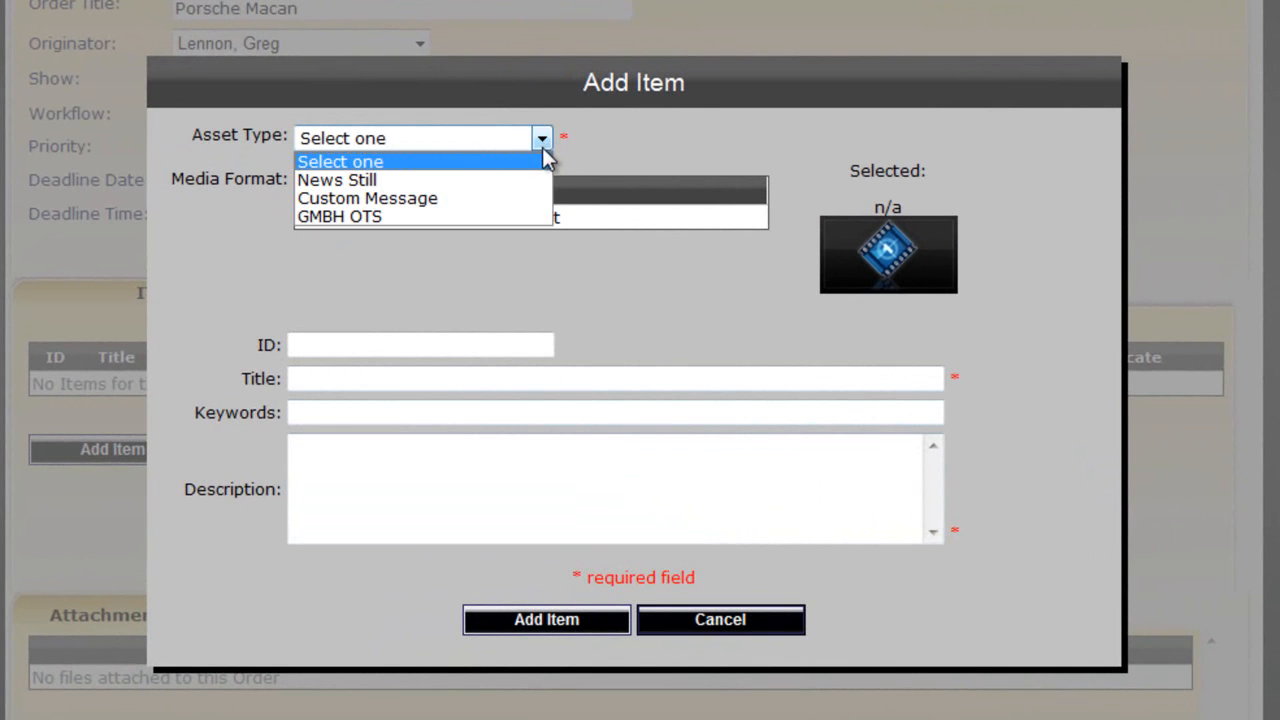
pyautogui.click(537, 183)
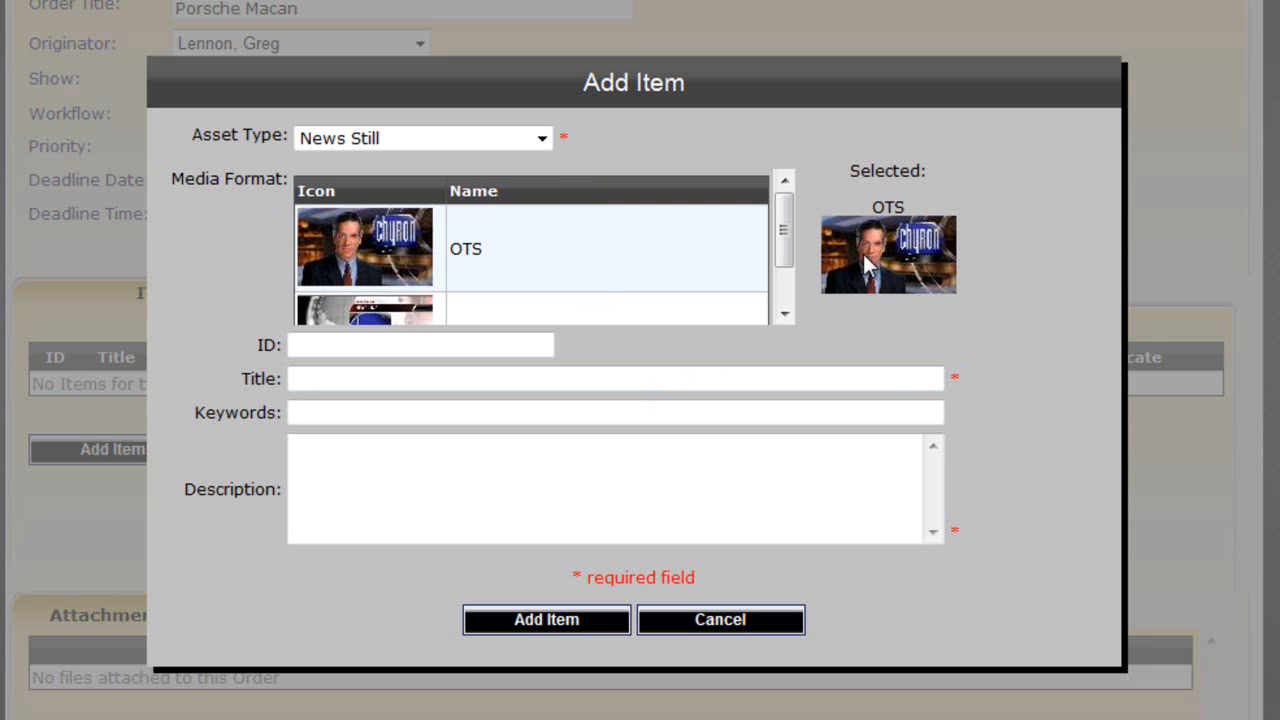
pyautogui.moveTo(788, 235)
pyautogui.mouseDown()
pyautogui.moveTo(790, 281)
pyautogui.moveTo(785, 221)
pyautogui.mouseUp()
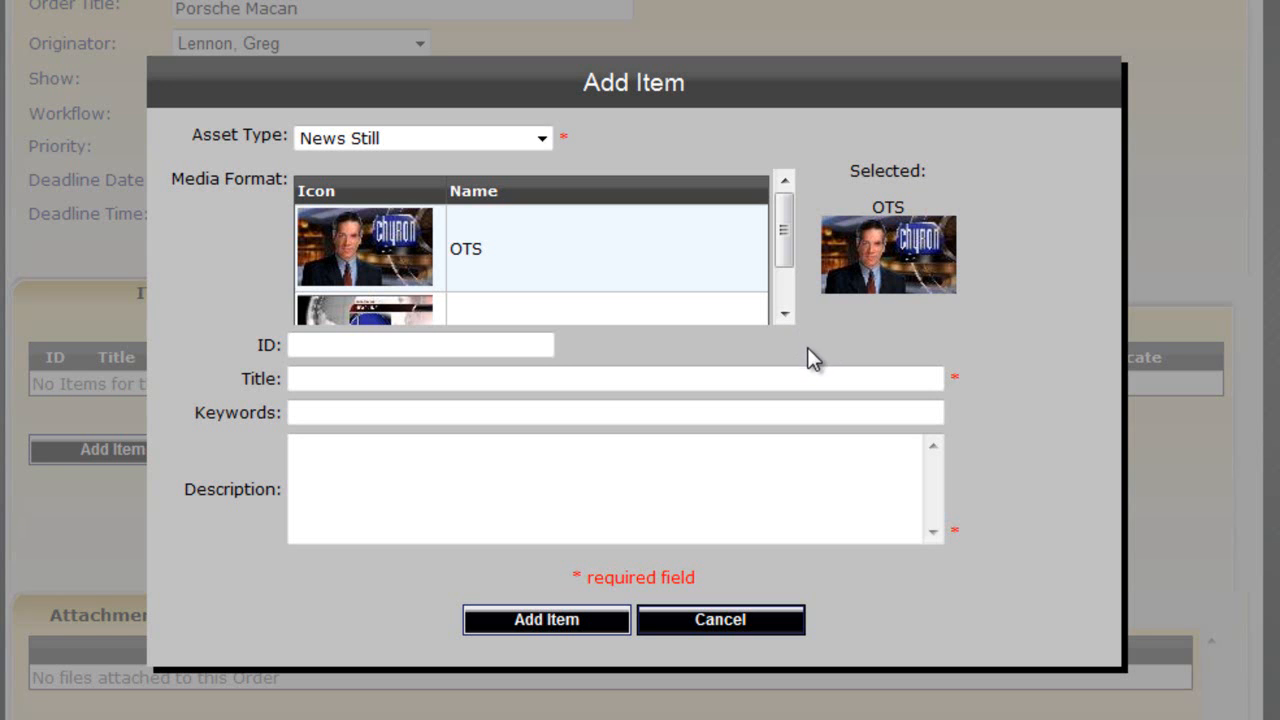
pyautogui.moveTo(786, 243); pyautogui.dragTo(796, 206)
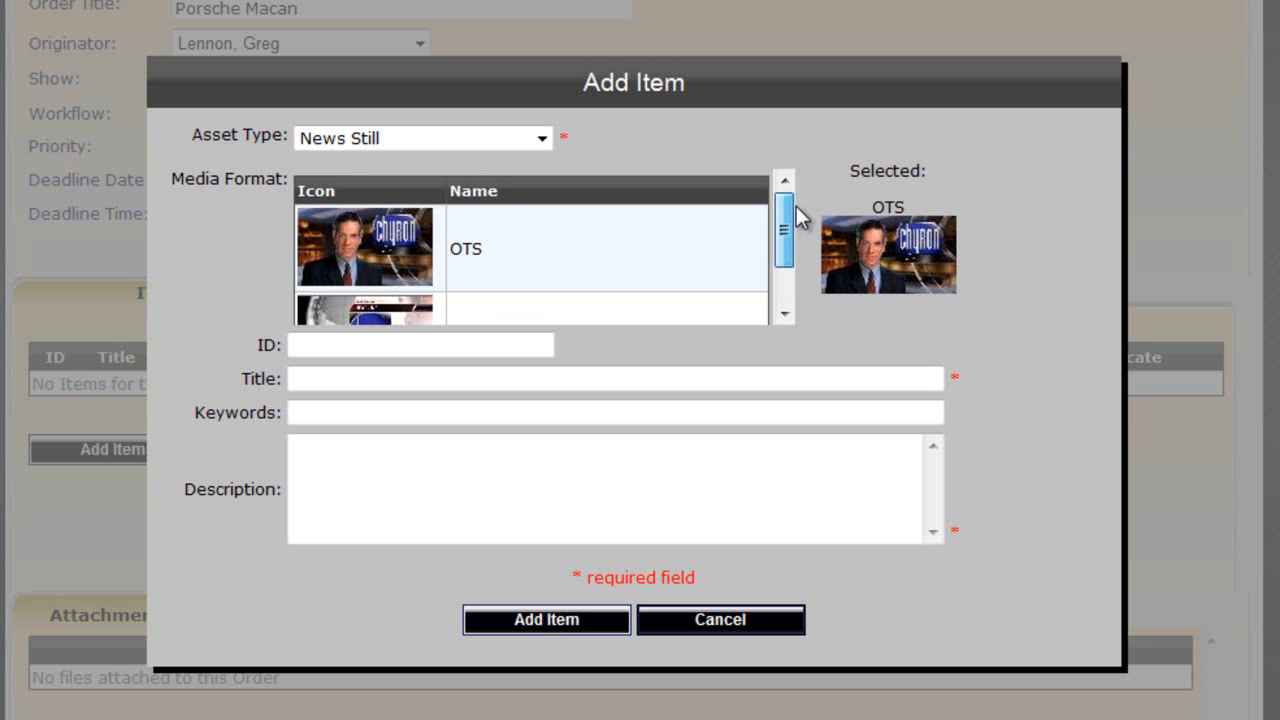
# - Title the item "Porsche Macan", describe it as "Please give me an image of the new Porsche Macan with a Porsche logo overtop", and add it
pyautogui.click(913, 365)
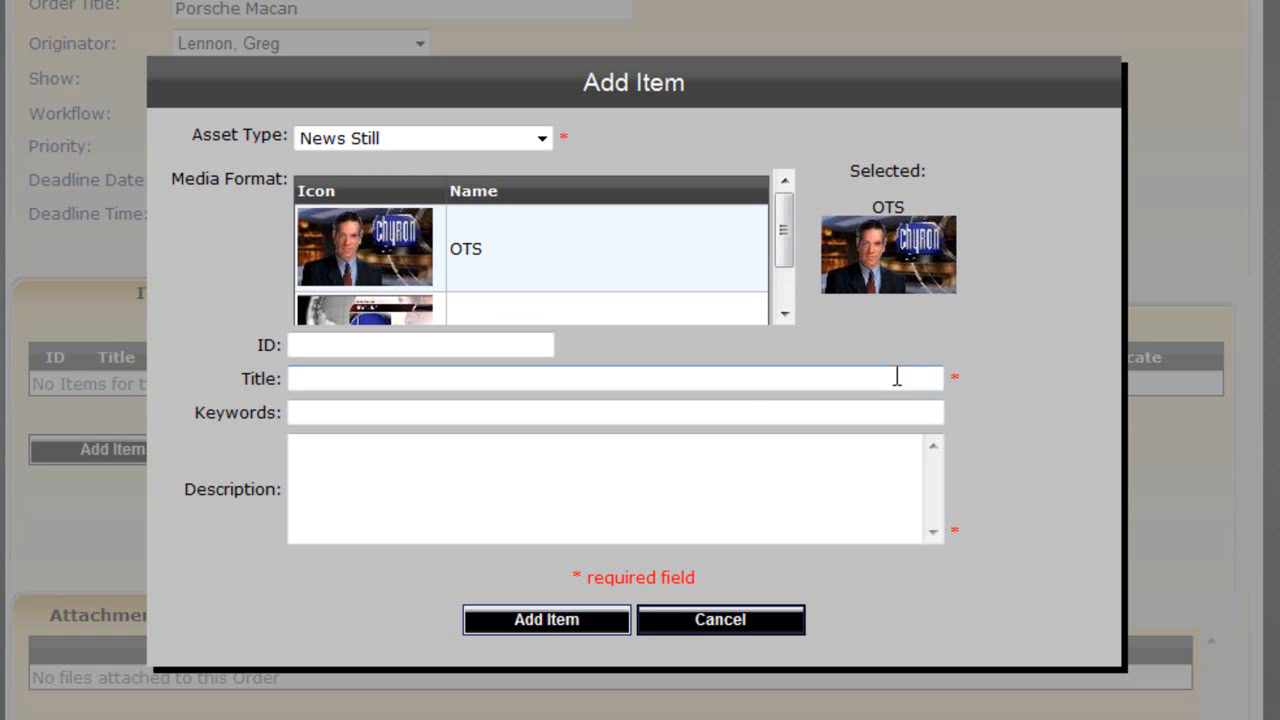
pyautogui.click(359, 389)
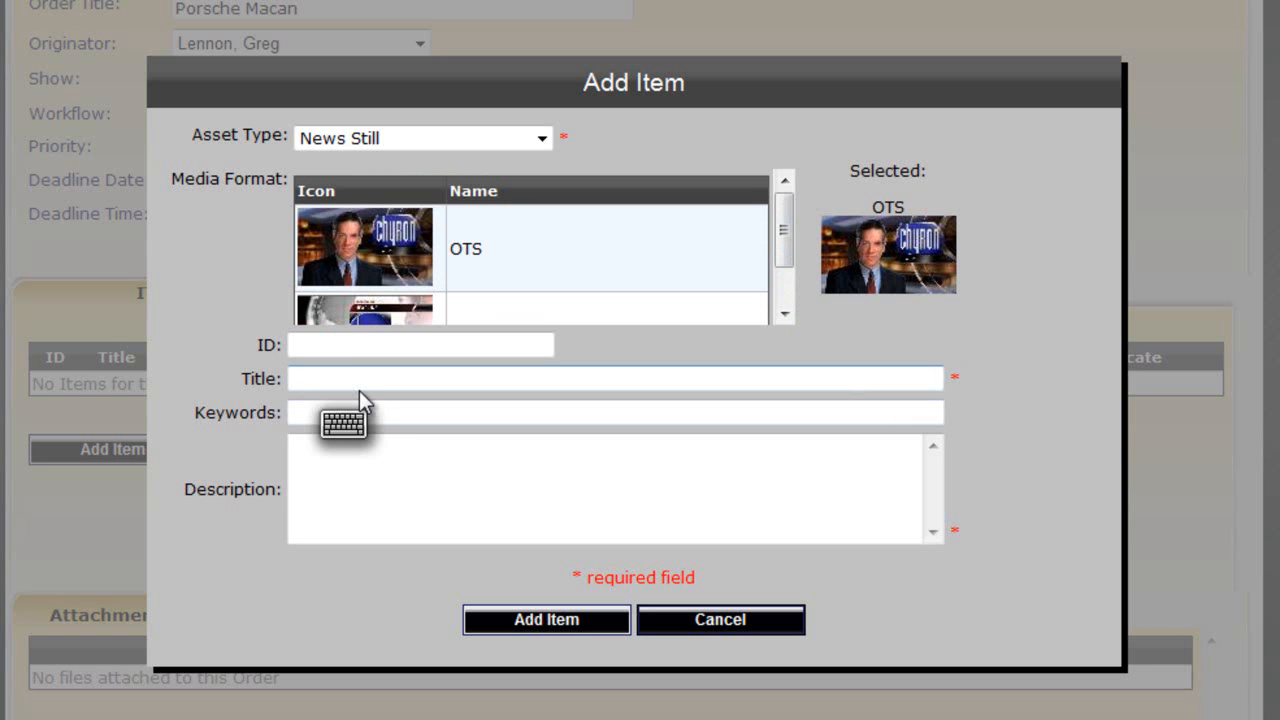
pyautogui.write('Porsc')
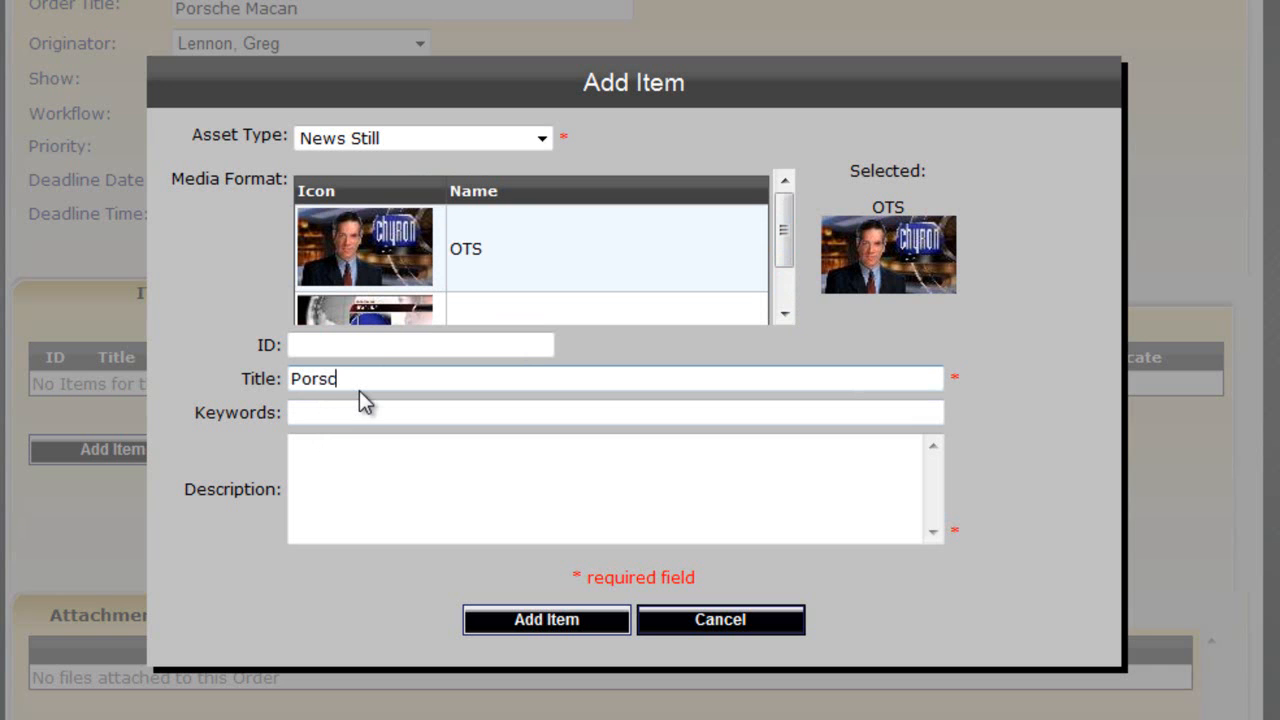
pyautogui.write('he Macan')
pyautogui.press('Tab')
pyautogui.press('Tab')
pyautogui.write('Please giv')
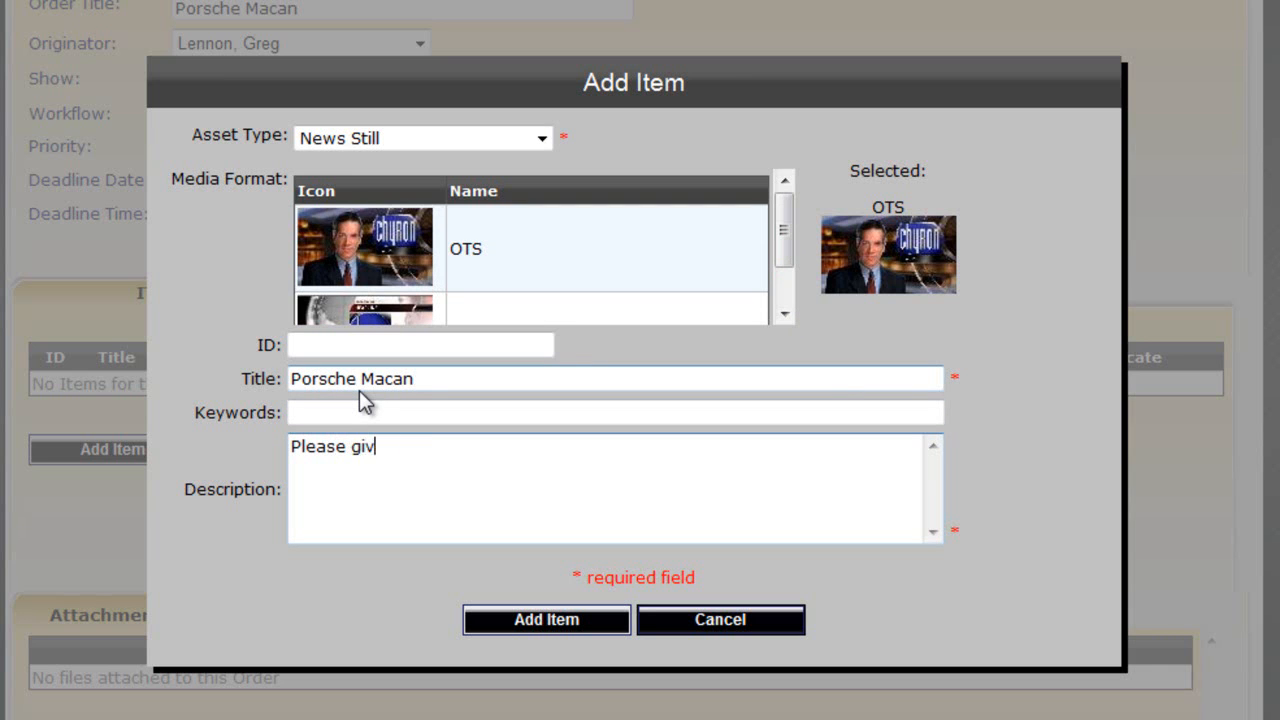
pyautogui.write('e me an image of the new Po')
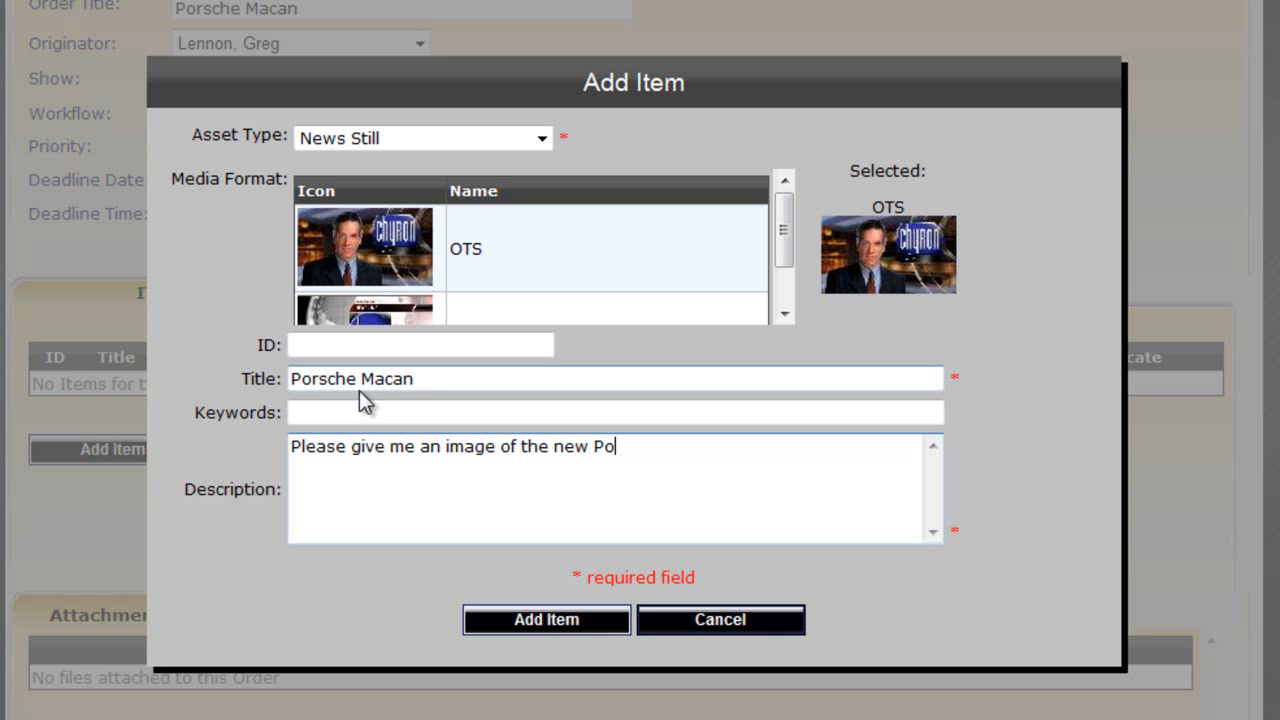
pyautogui.write('rsche Macan ')
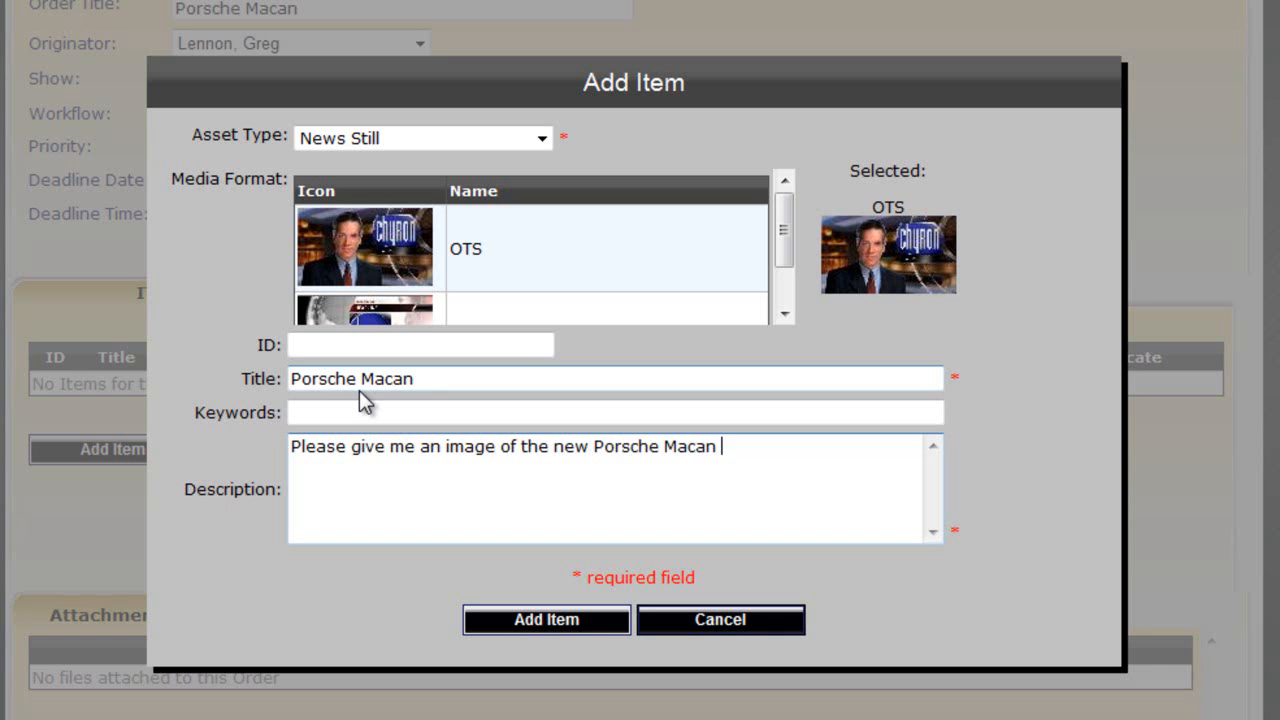
pyautogui.write('with a Porsche logo ov')
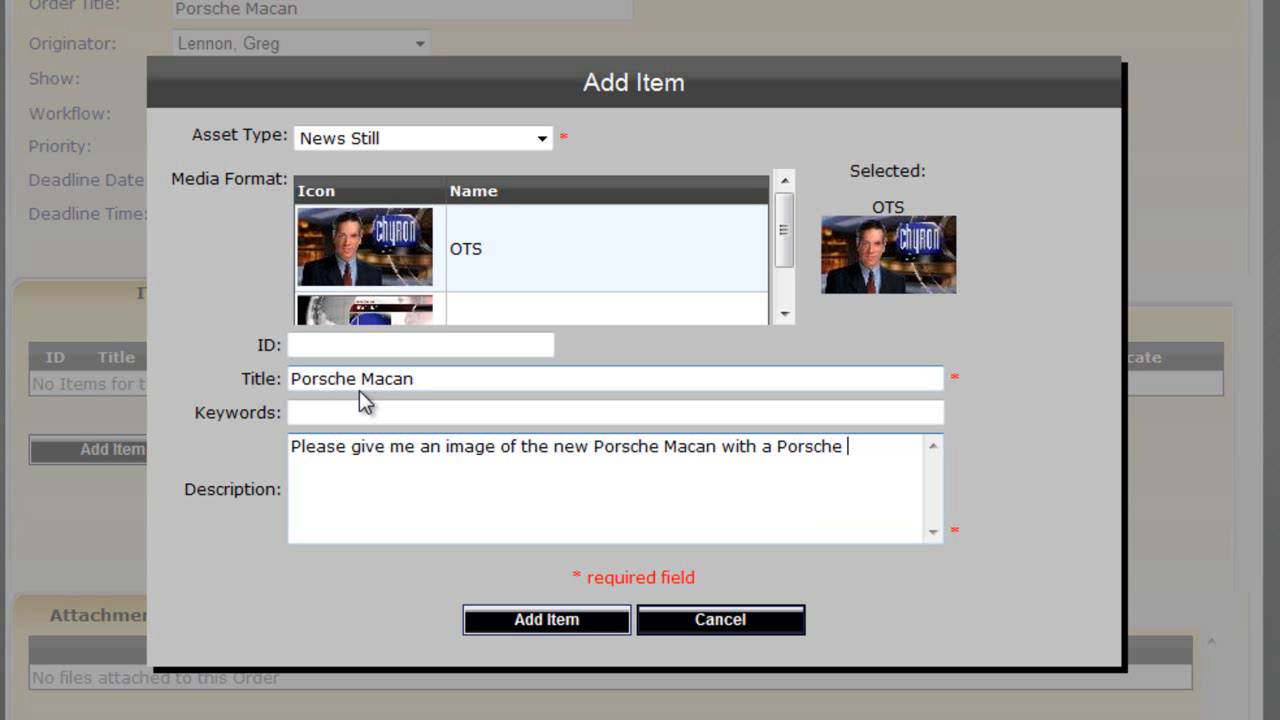
pyautogui.write('ertop')
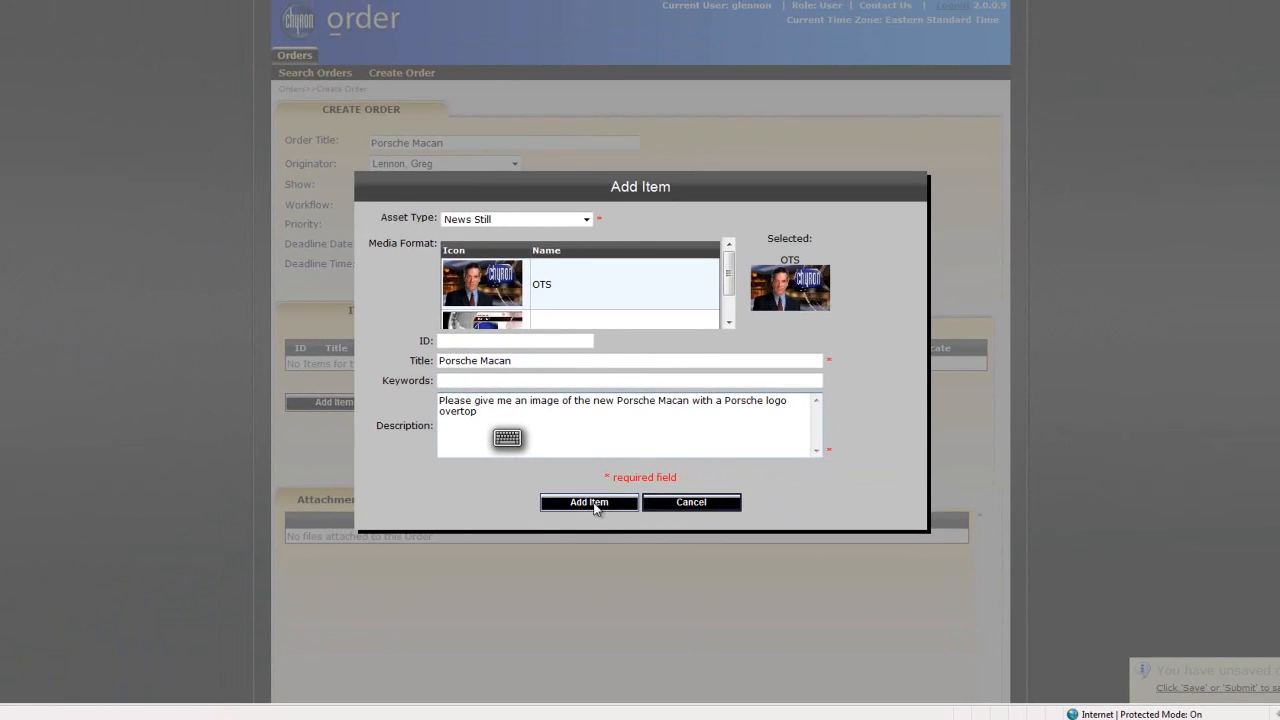
pyautogui.click(546, 619)
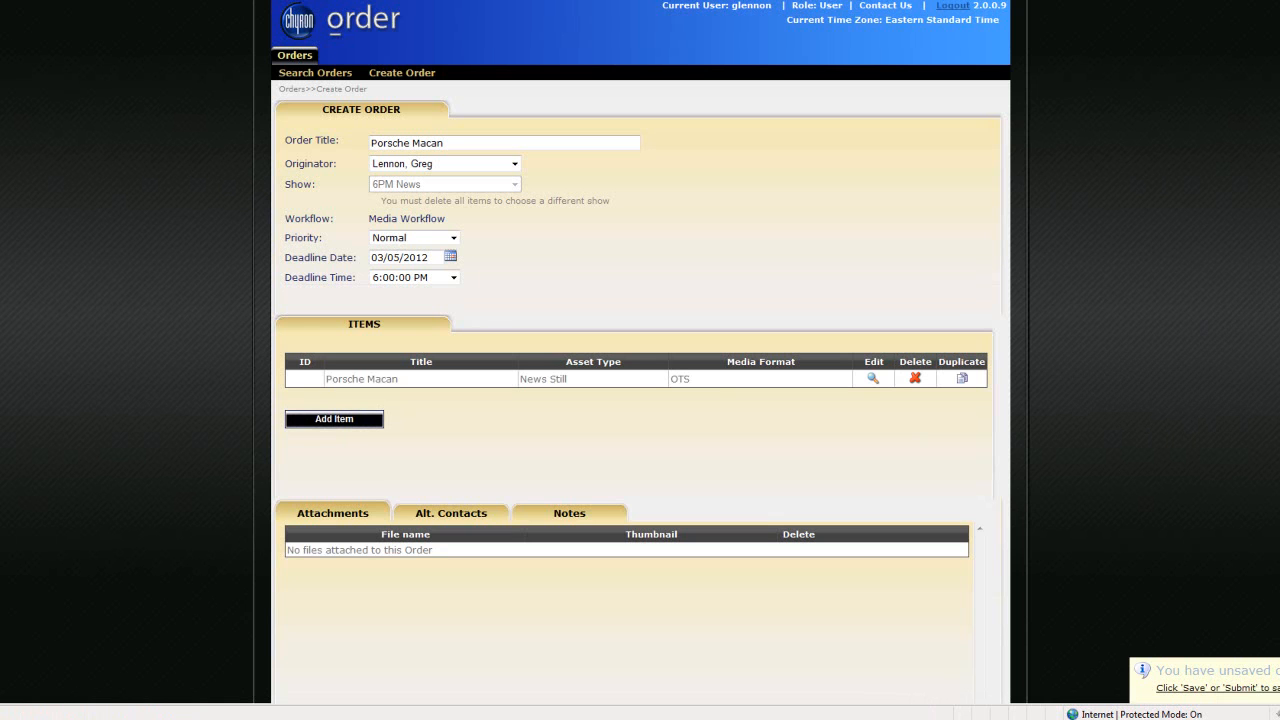
# - Attach the file Macan.jpg from the Pictures library to the order
pyautogui.scroll(-3, 640, 360)
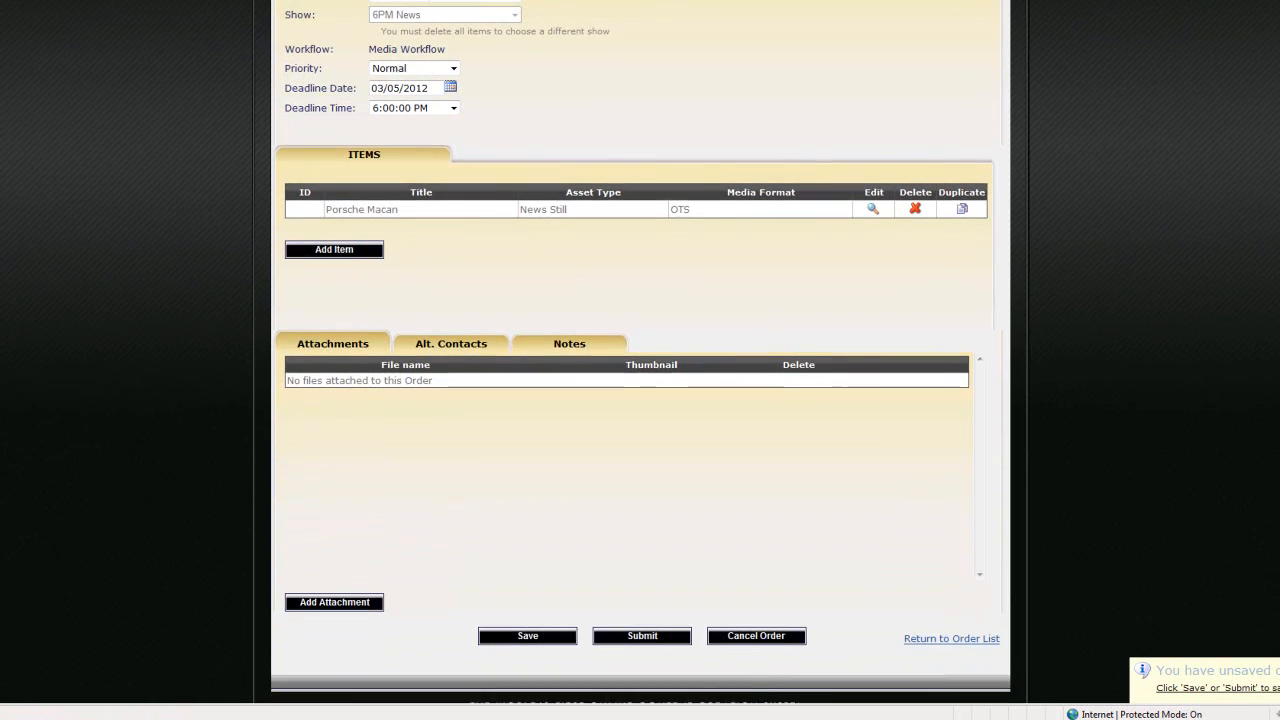
pyautogui.click(350, 594)
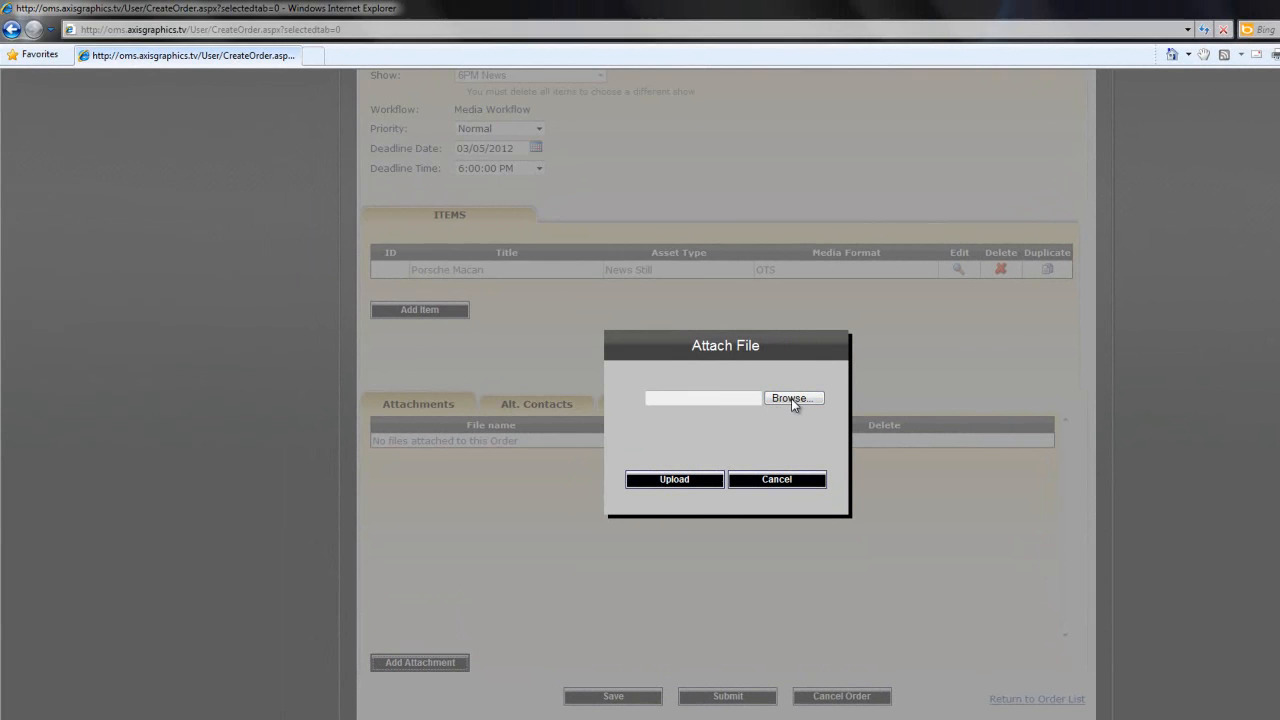
pyautogui.click(791, 398)
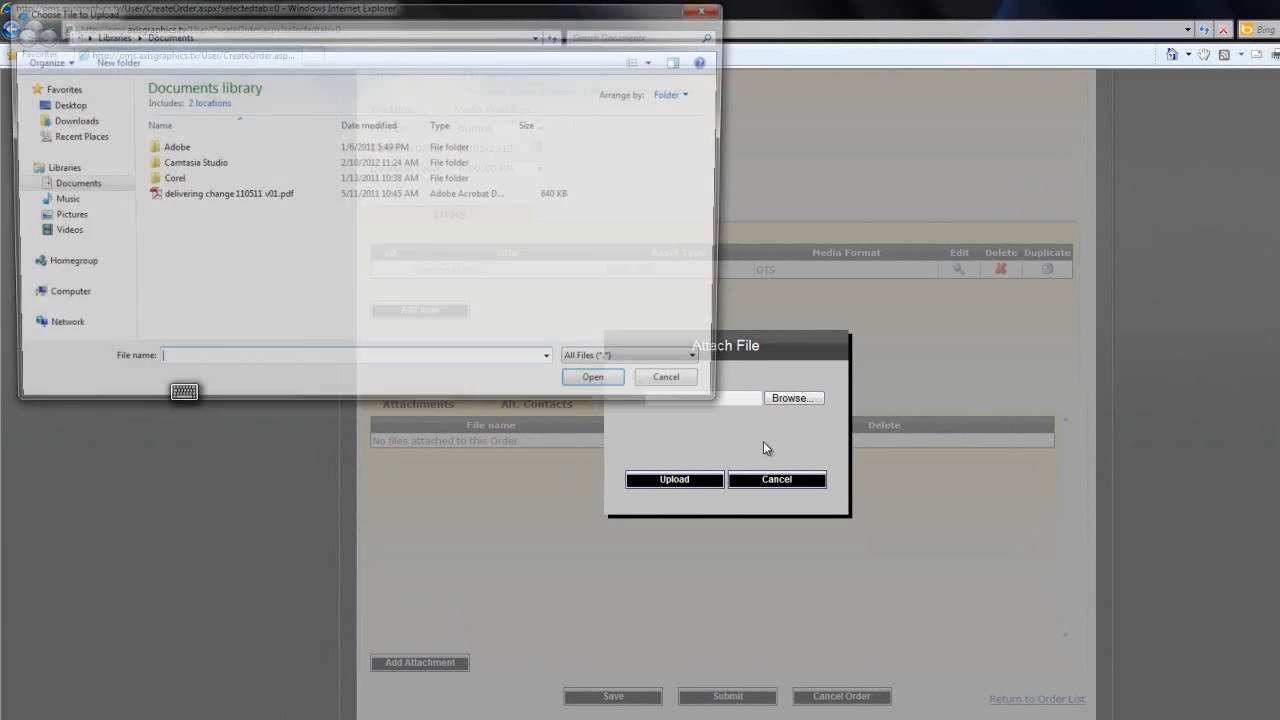
pyautogui.click(110, 218)
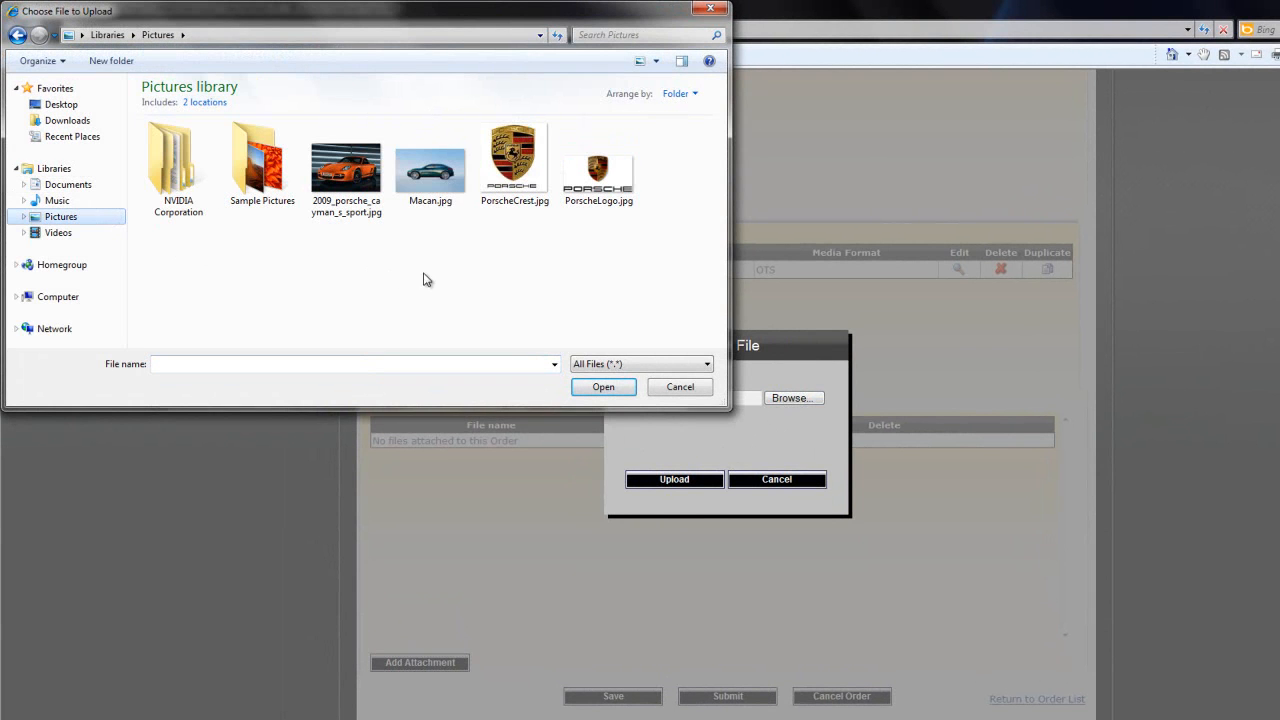
pyautogui.click(427, 179)
pyautogui.click(601, 387)
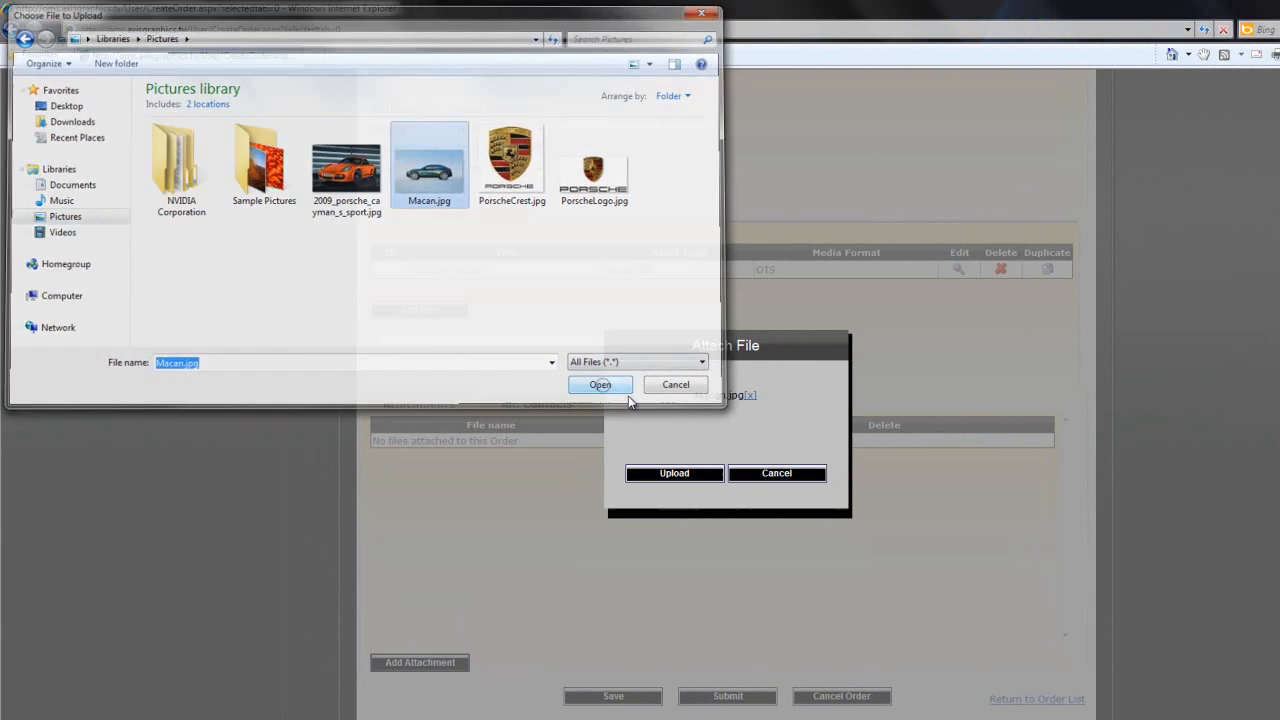
pyautogui.click(700, 479)
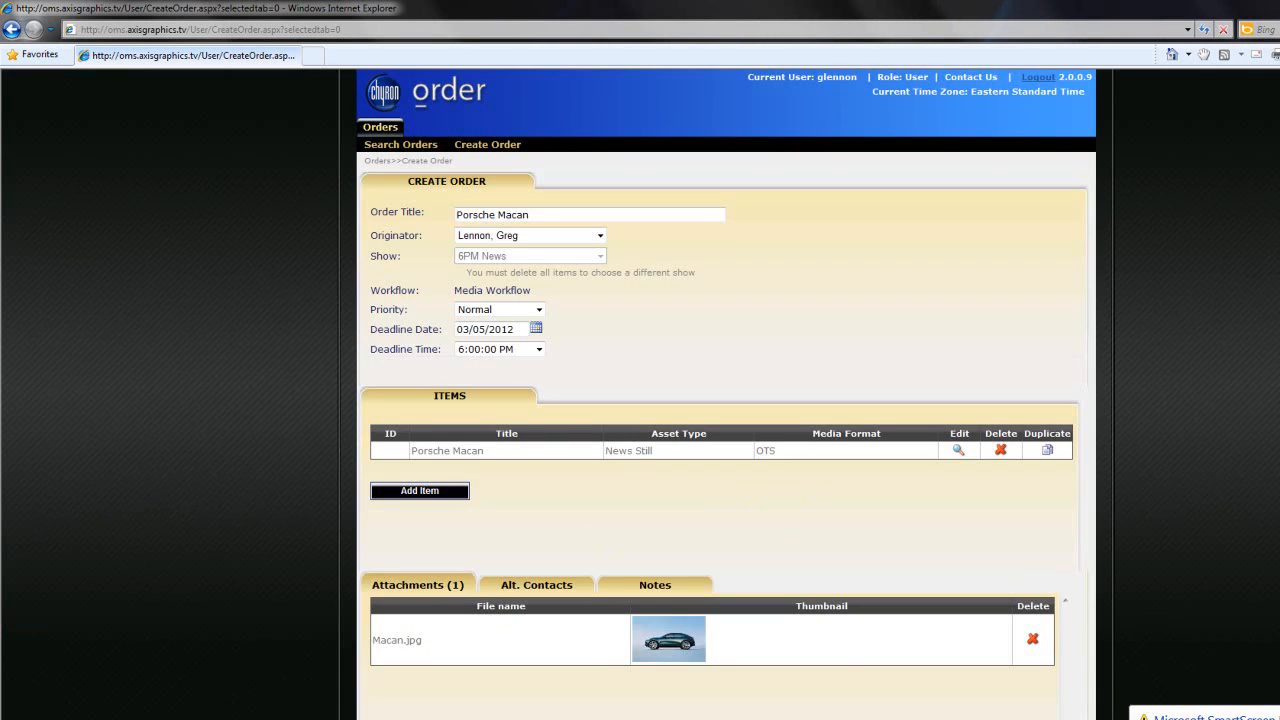
# - Attach the file PorscheCrest.jpg from the Pictures library as a second attachment to the order
pyautogui.scroll(-3, 760, 620)
pyautogui.click(418, 641)
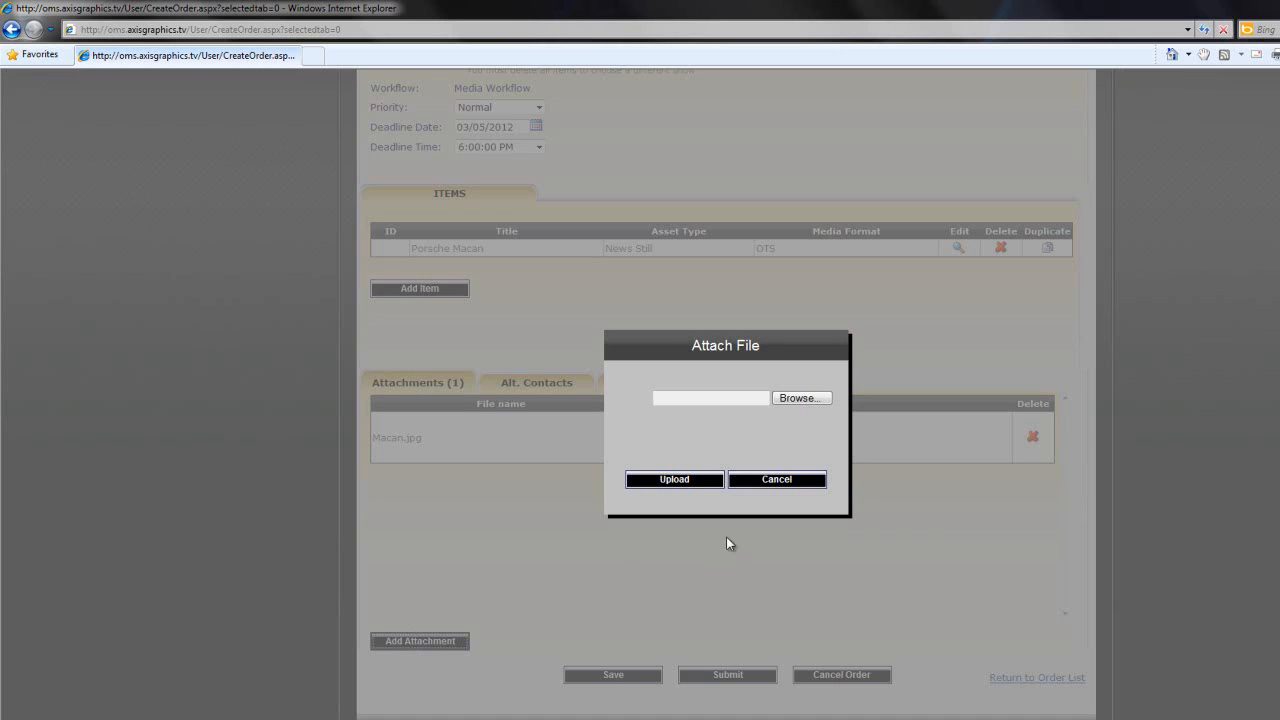
pyautogui.click(790, 398)
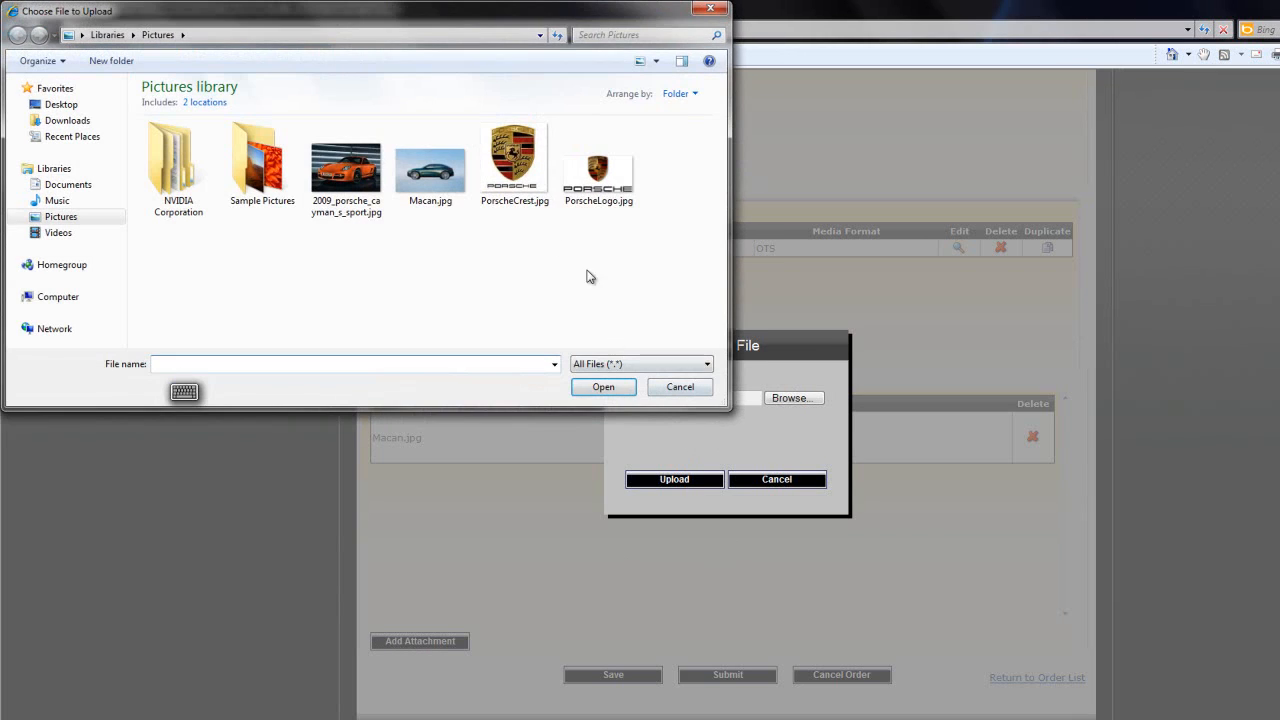
pyautogui.click(532, 178)
pyautogui.click(606, 387)
pyautogui.click(694, 481)
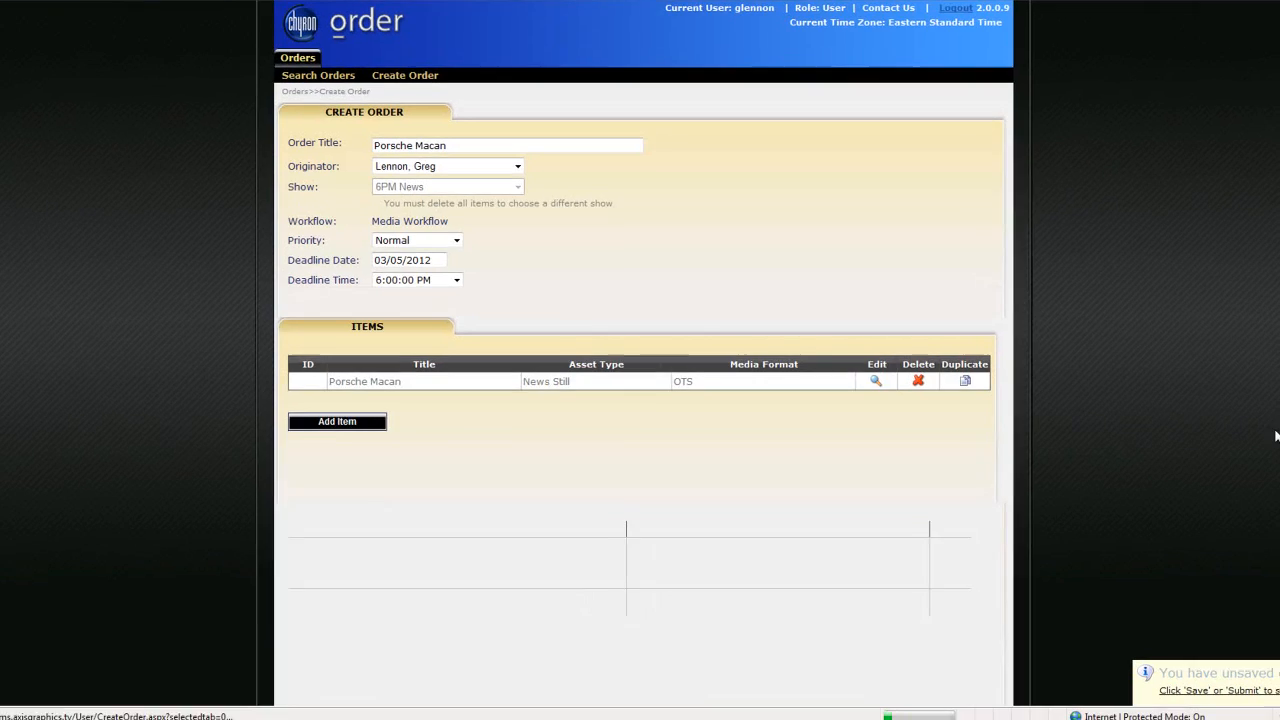
# - Submit the Porsche Macan order and return to the order list
pyautogui.scroll(-3, 674, 614)
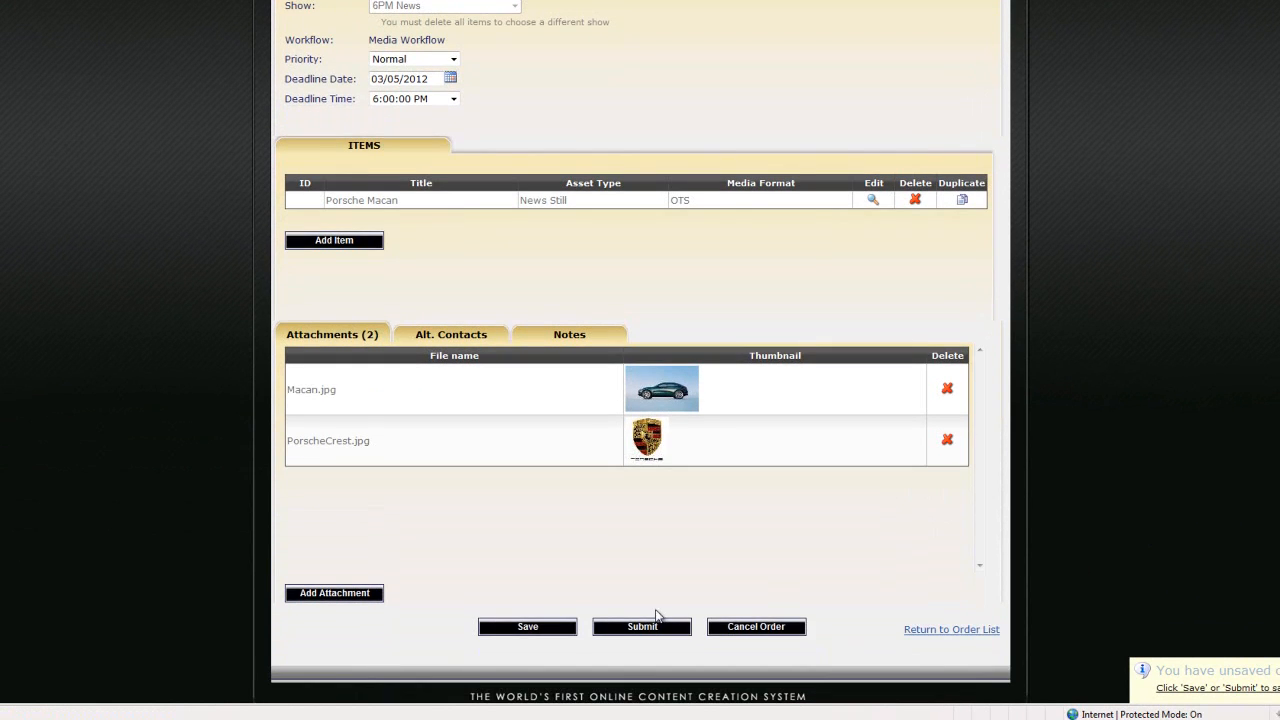
pyautogui.click(652, 627)
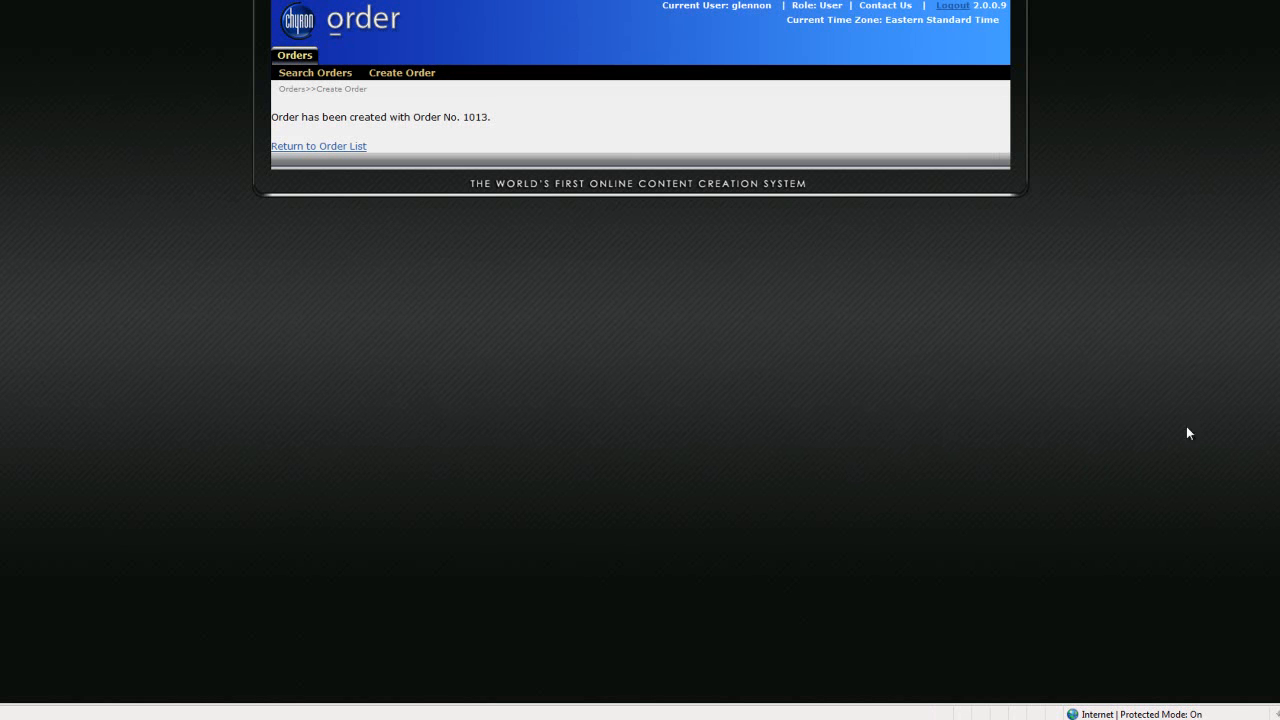
pyautogui.click(337, 148)
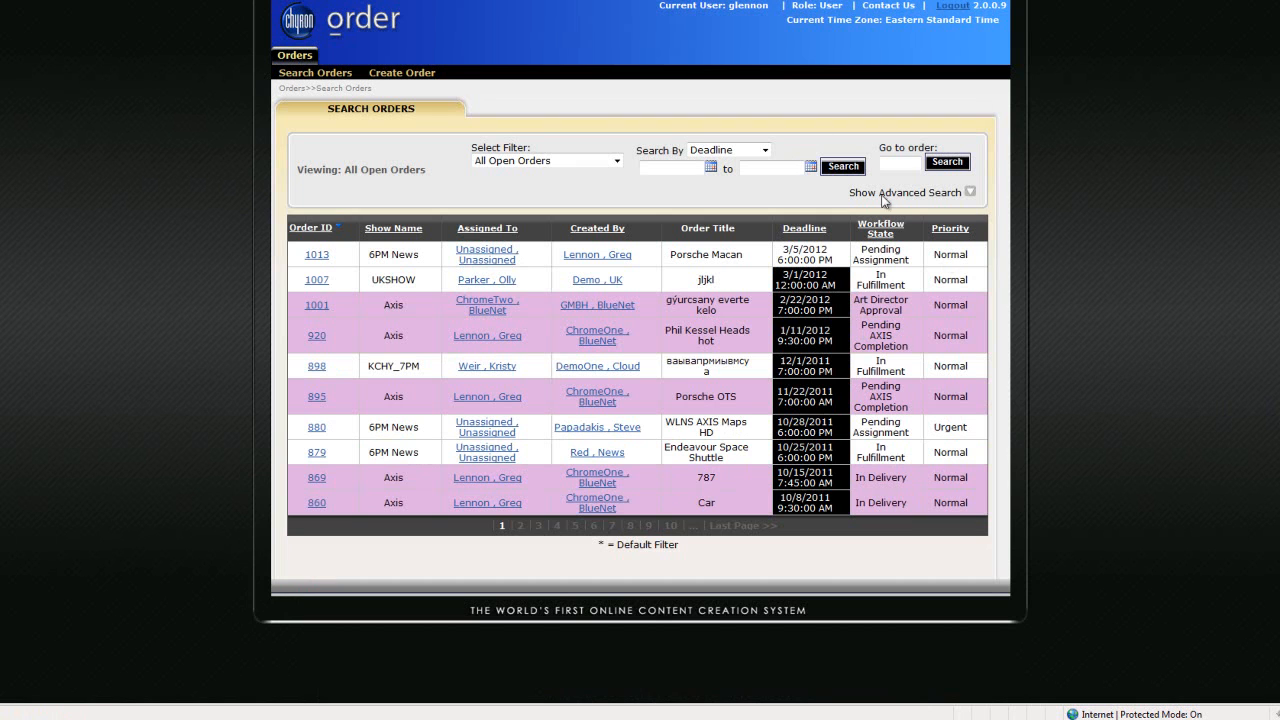
# - View the current user's preferences and the notification settings per workflow state, and return to the order list
pyautogui.click(724, 8)
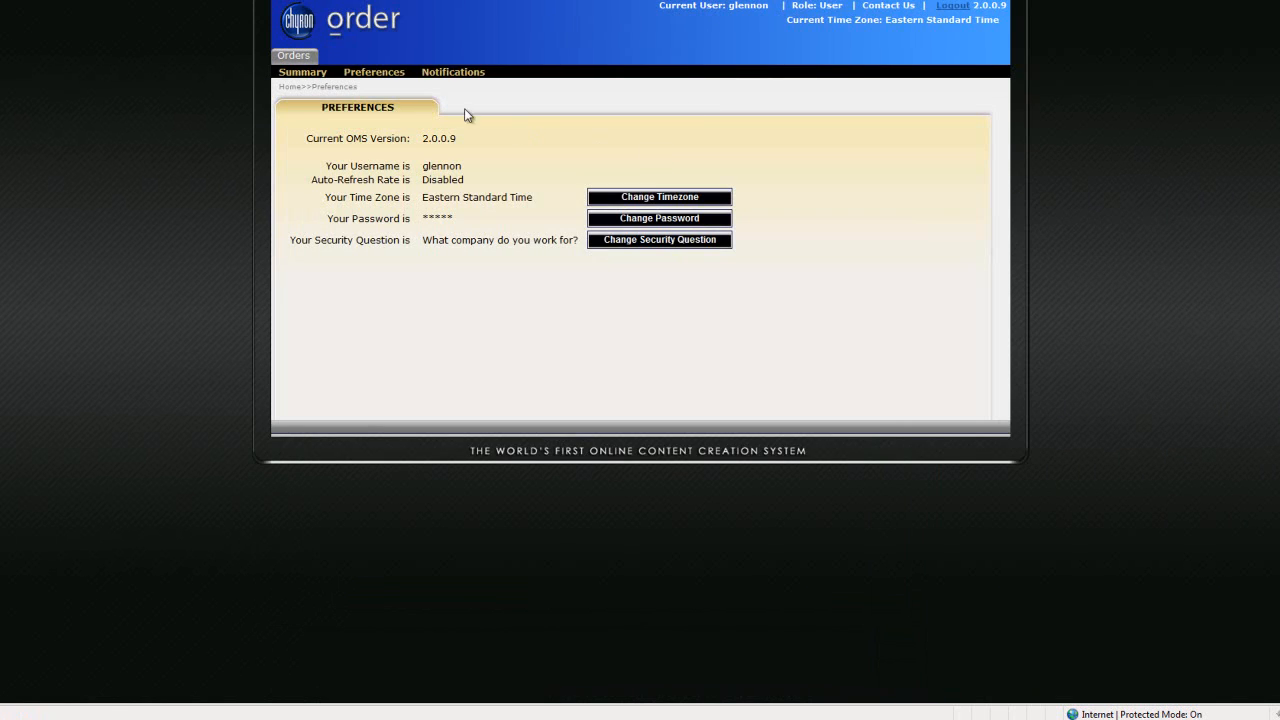
pyautogui.click(455, 72)
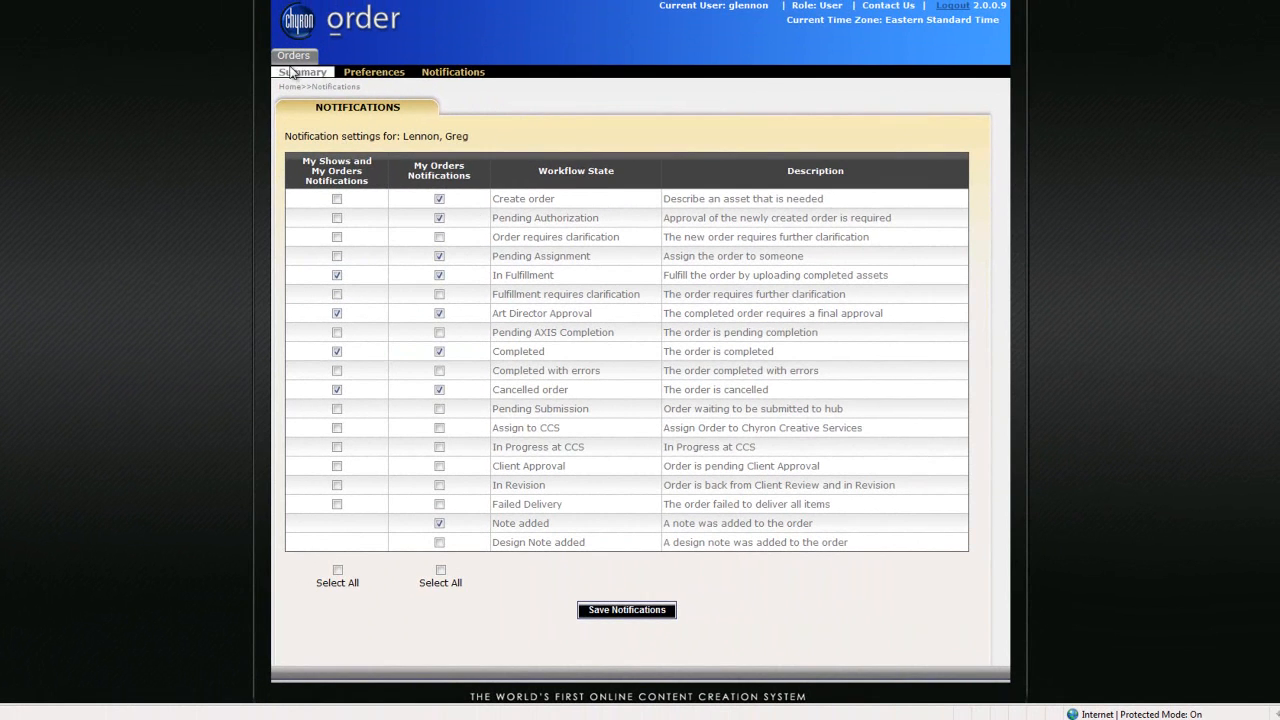
pyautogui.click(332, 76)
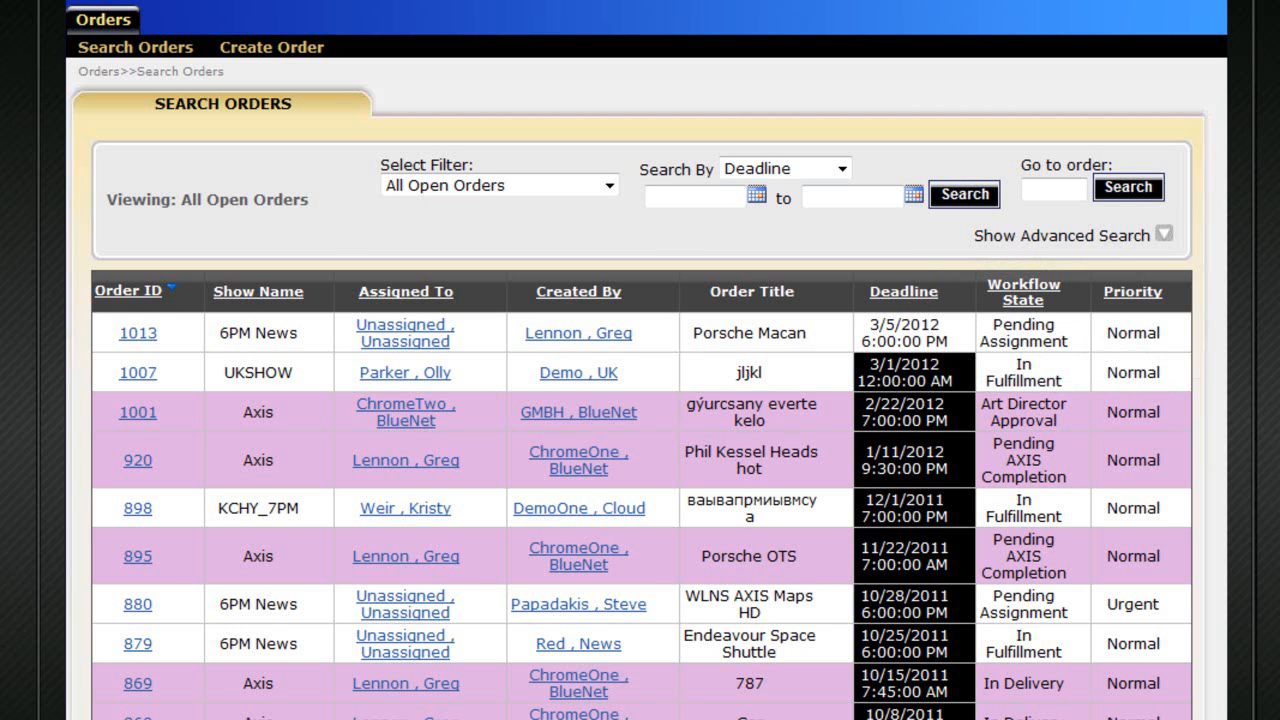
# - Open the Porsche Macan order and assign it to the order's originator with the workflow state In Fulfillment
pyautogui.click(142, 334)
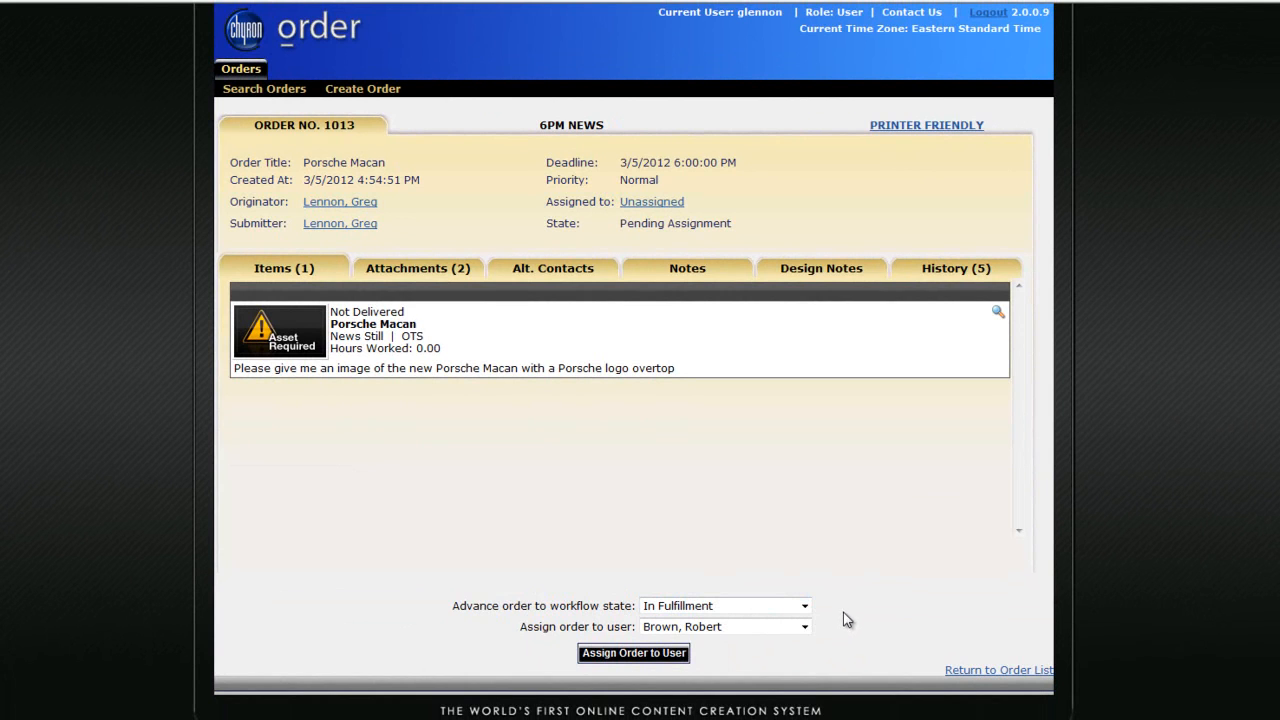
pyautogui.click(806, 628)
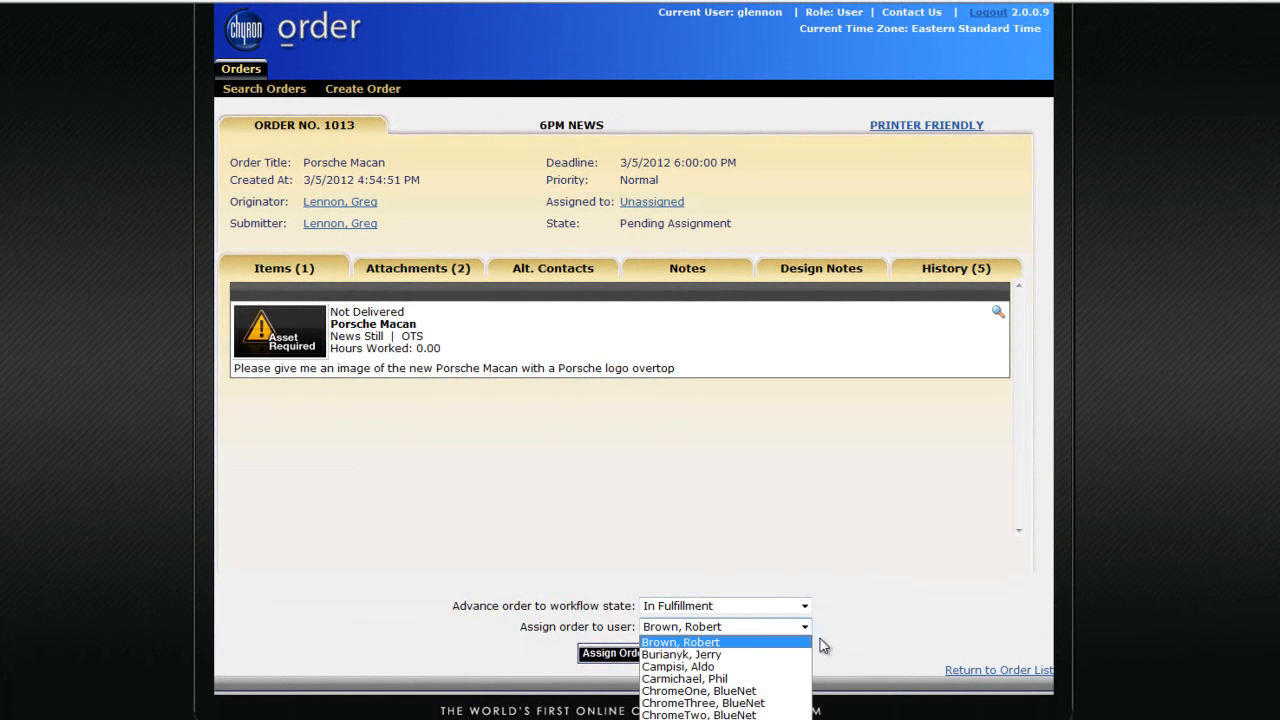
pyautogui.click(720, 718)
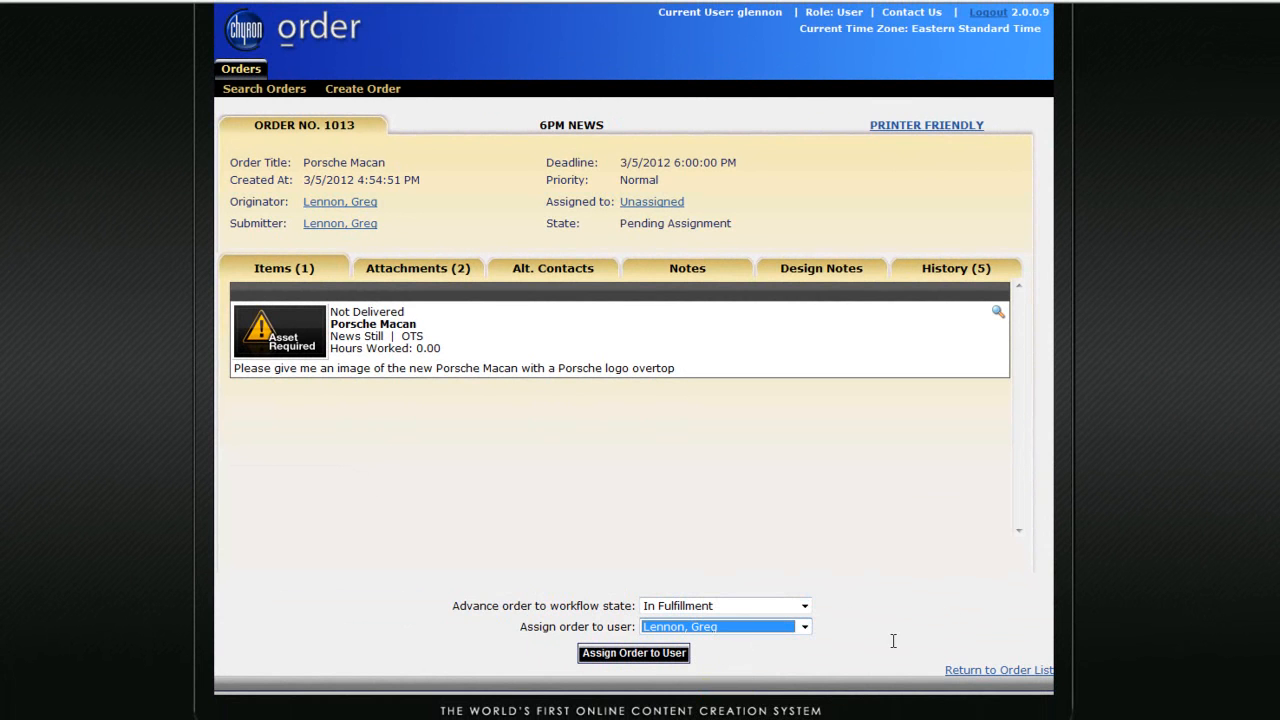
pyautogui.click(638, 656)
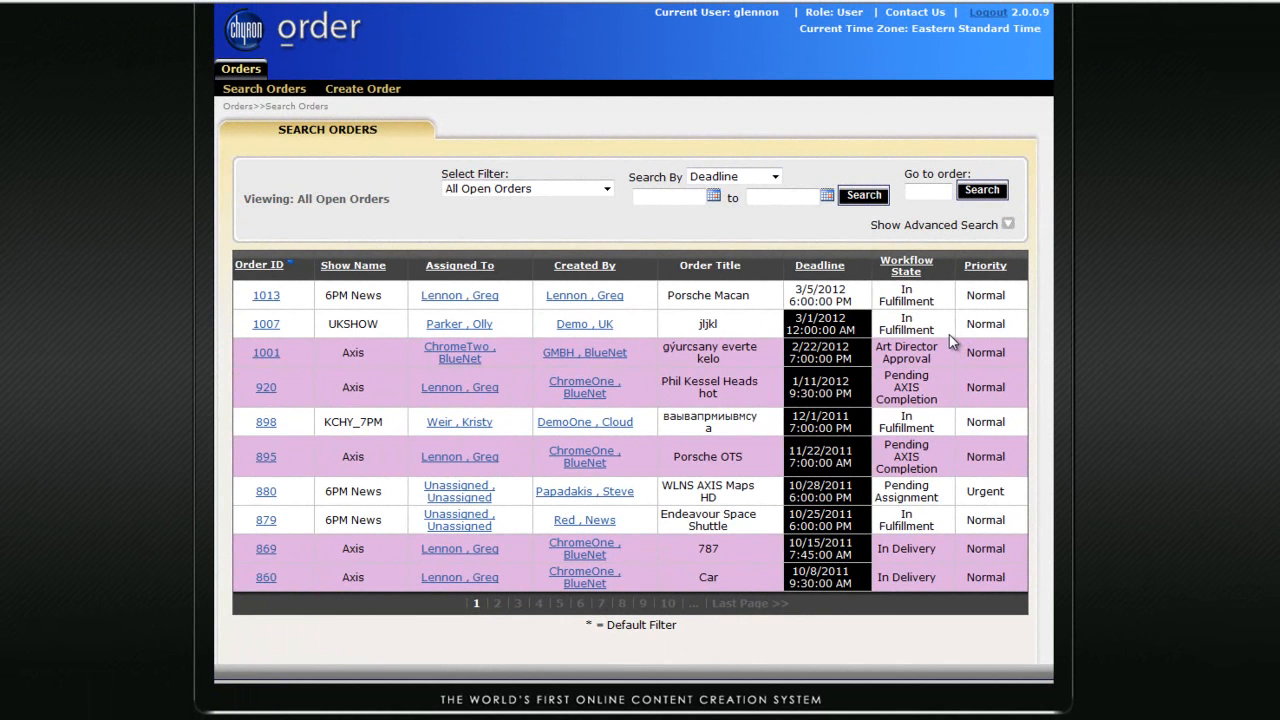
# - Reopen the Porsche Macan order and review its attachments, alternative contacts, notes and history, ending on its items
pyautogui.click(278, 296)
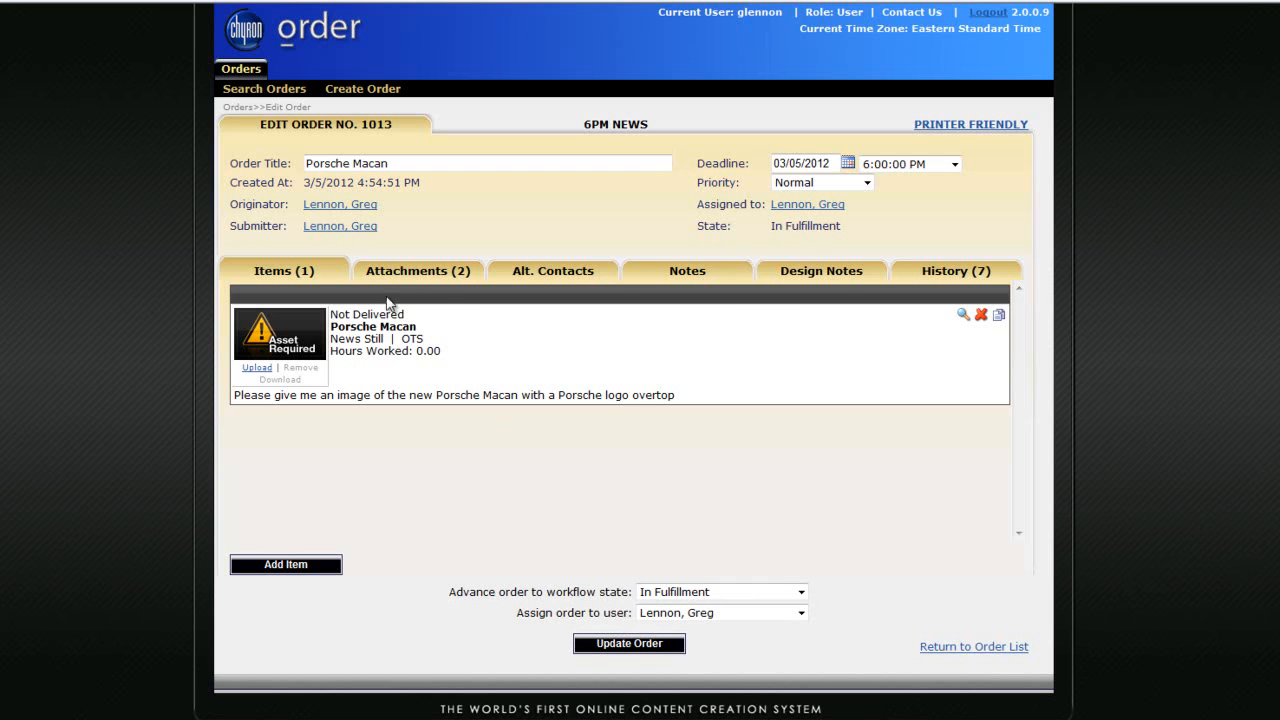
pyautogui.click(418, 276)
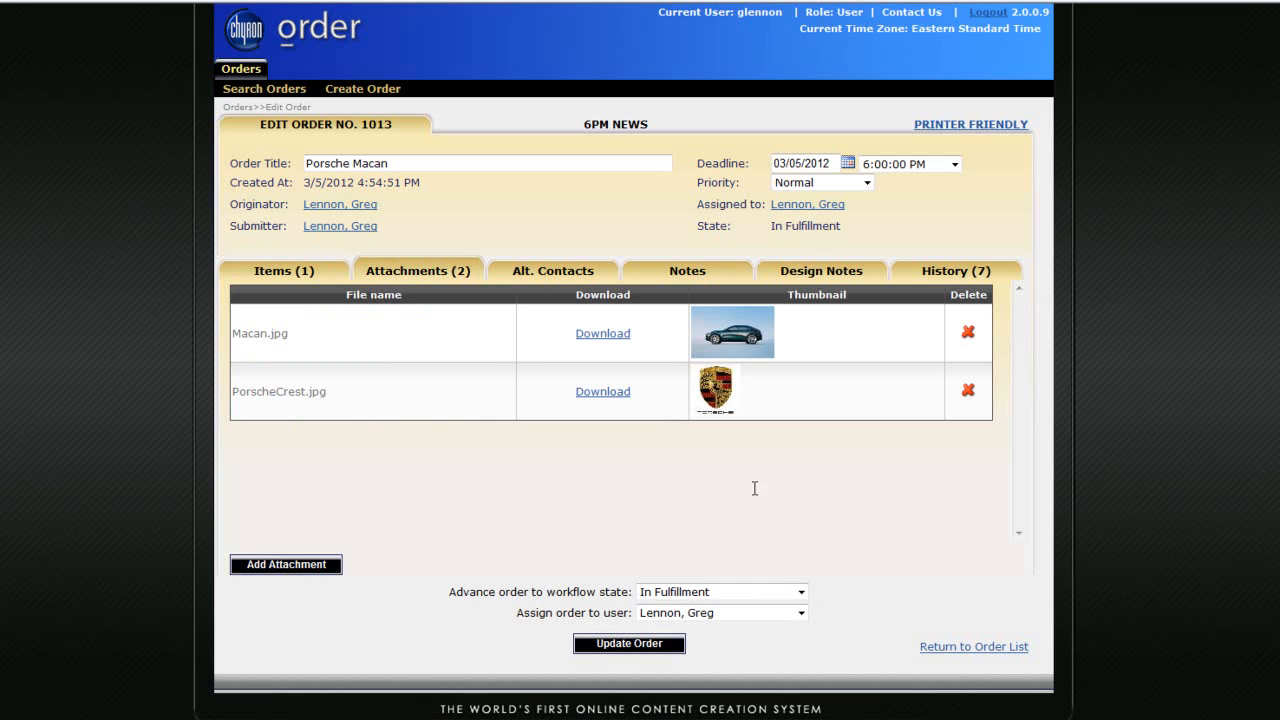
pyautogui.click(582, 278)
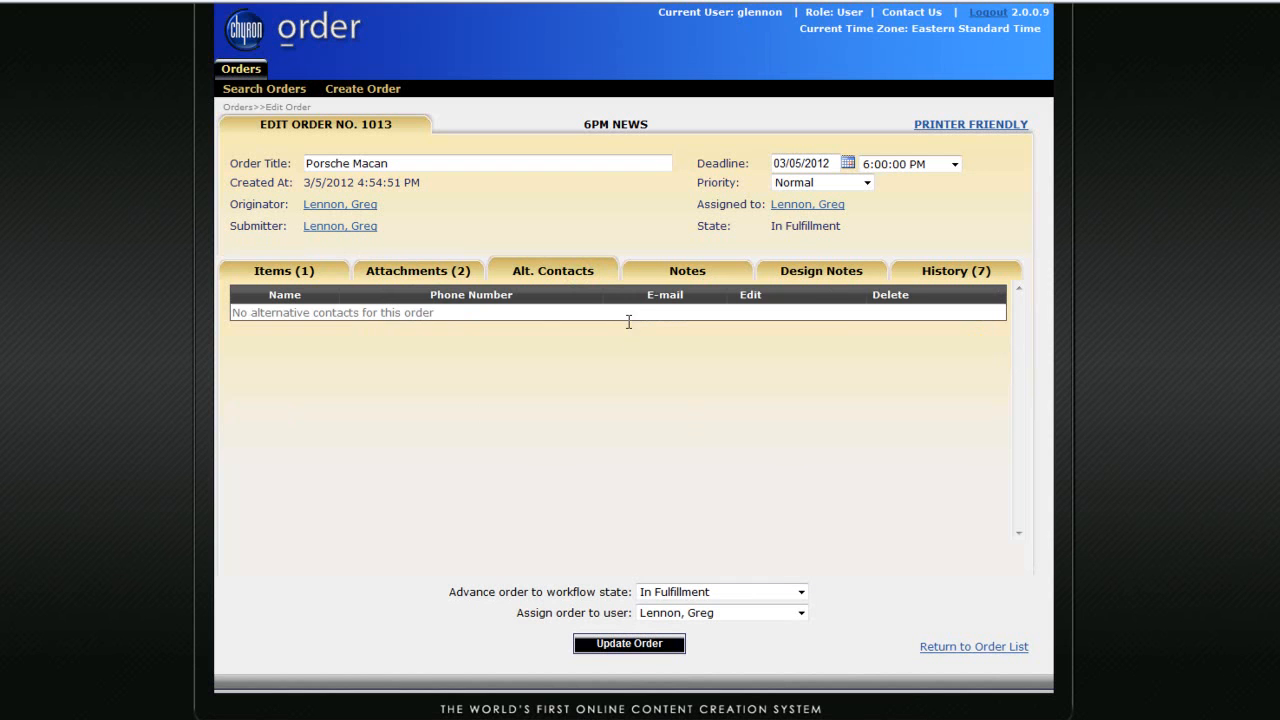
pyautogui.click(668, 279)
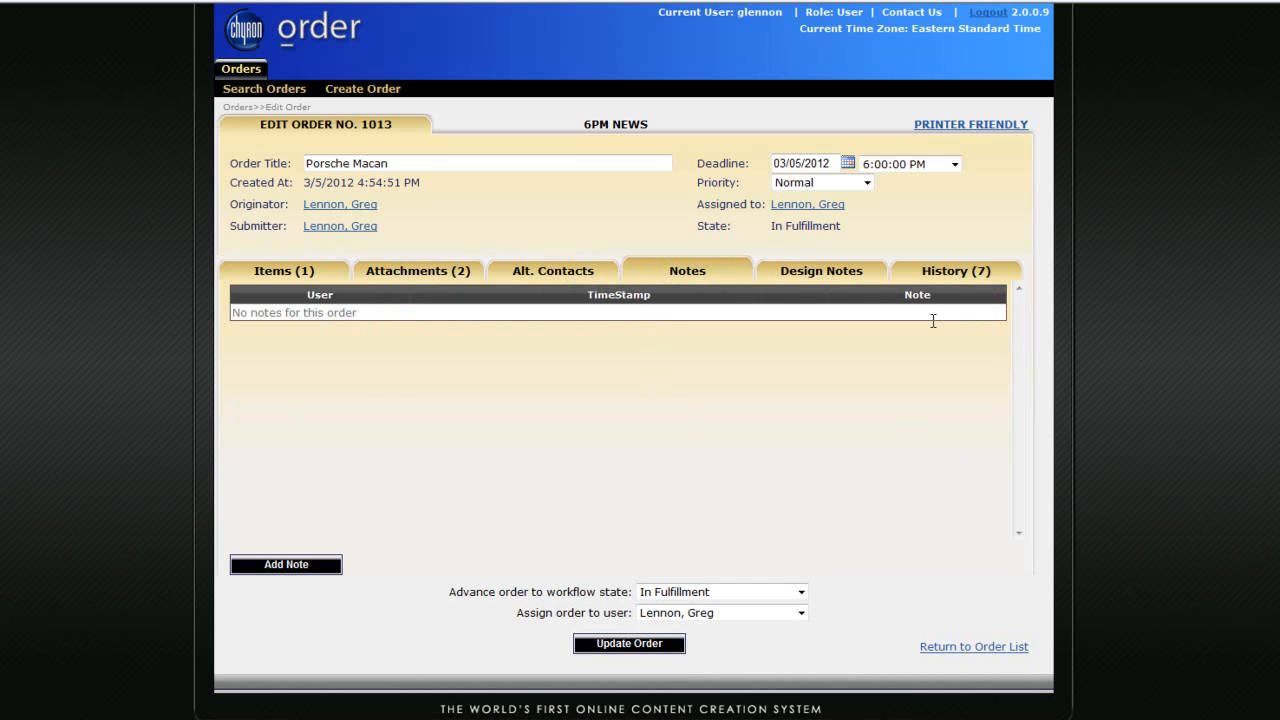
pyautogui.click(962, 274)
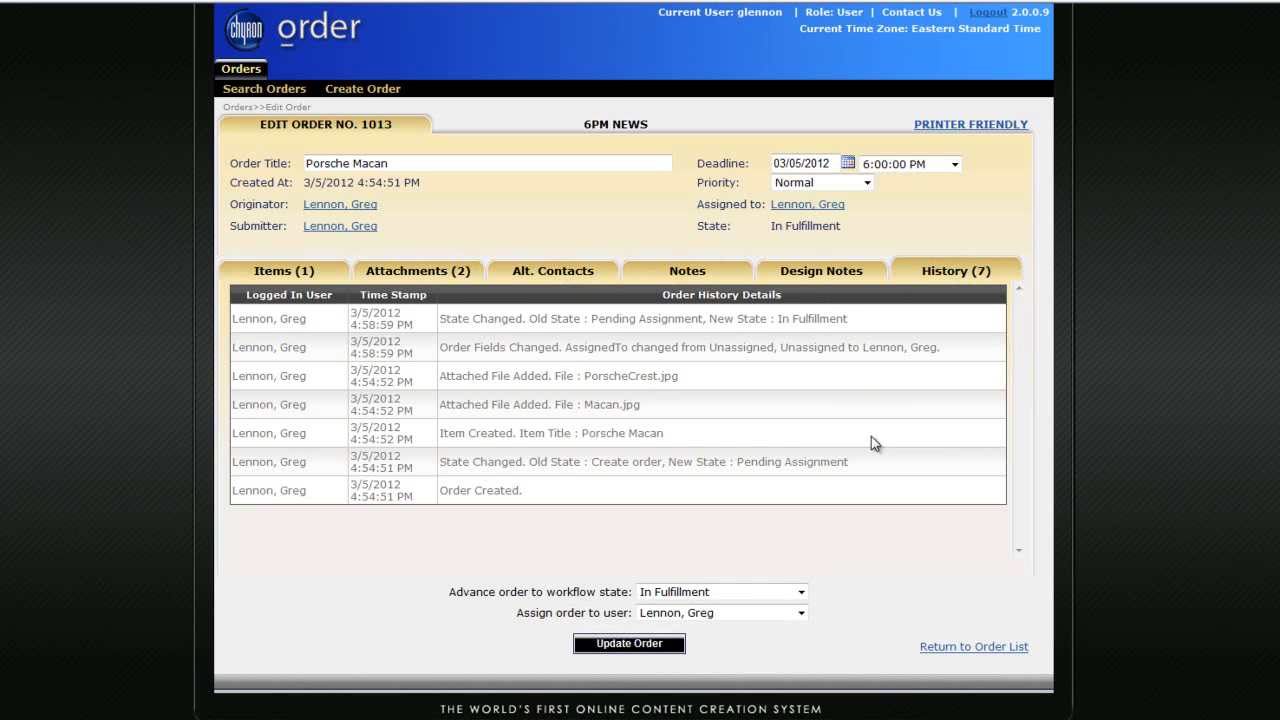
pyautogui.click(299, 274)
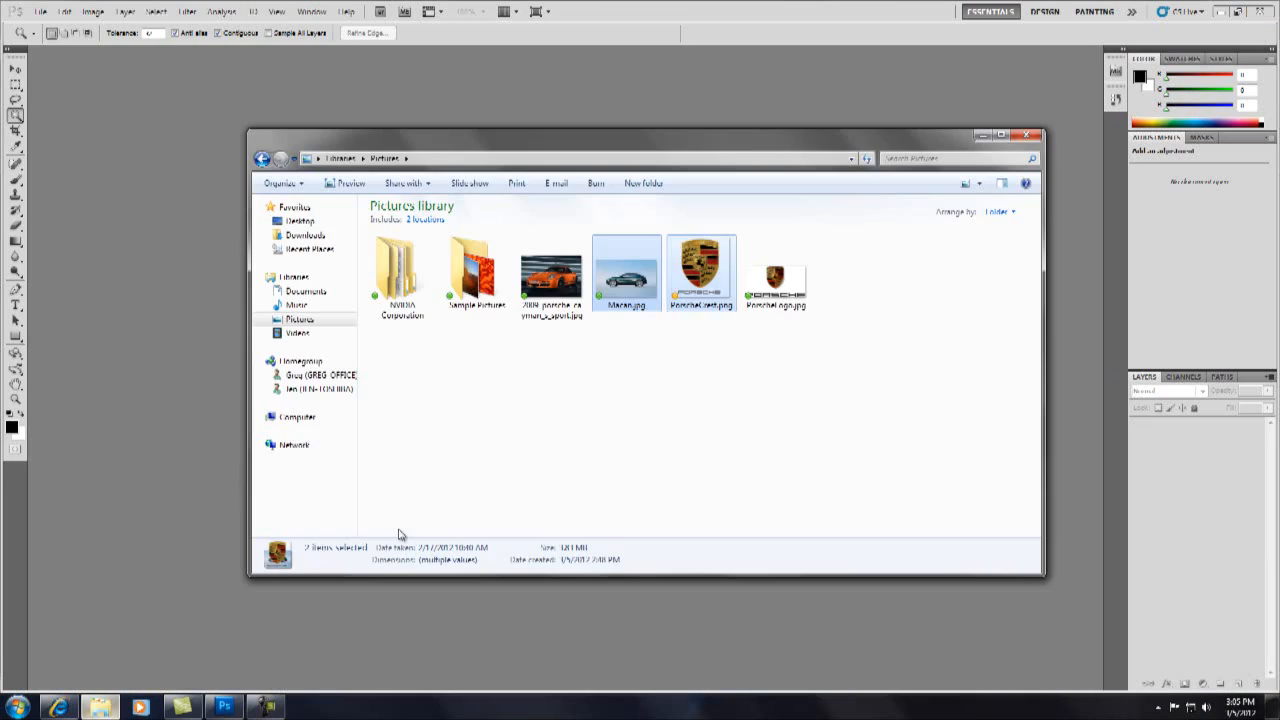
# - In Photoshop, open Macan.jpg and PorscheCrest.png, and place the crest scaled down in the upper-left corner of the car image
pyautogui.moveTo(626, 272); pyautogui.dragTo(234, 363)
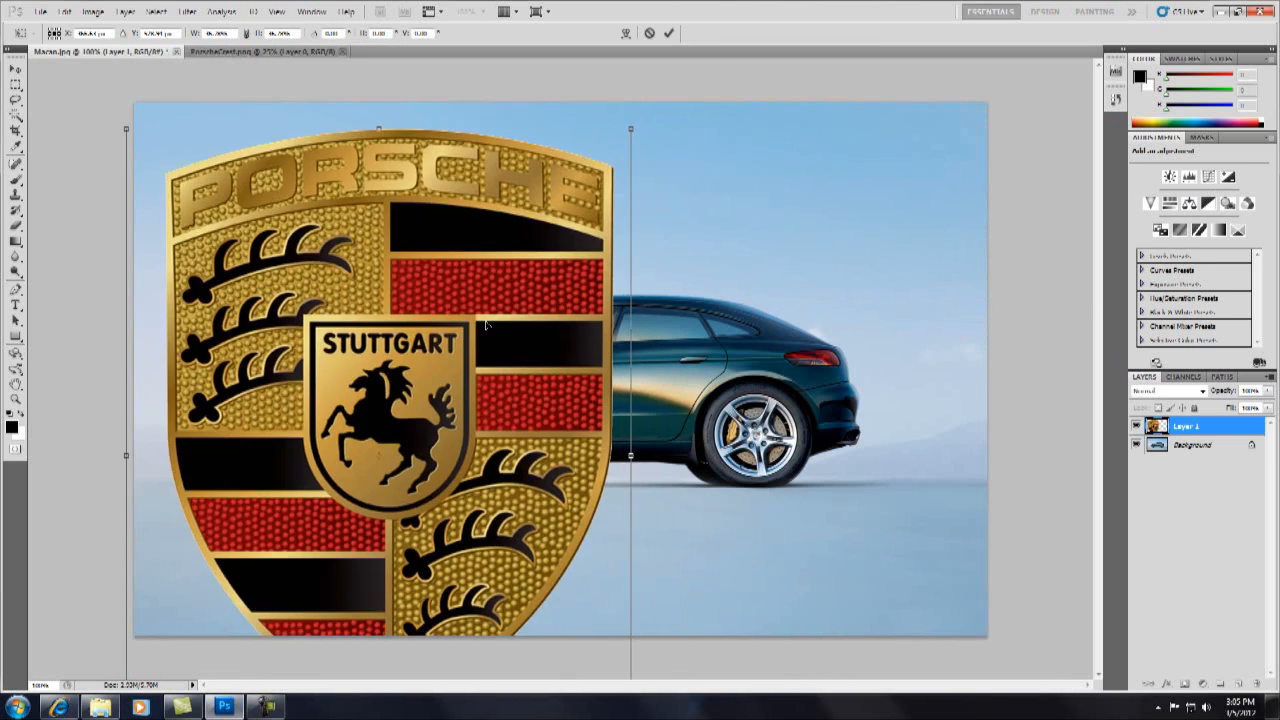
pyautogui.moveTo(631, 128); pyautogui.dragTo(457, 337)
pyautogui.moveTo(400, 486); pyautogui.dragTo(293, 281)
pyautogui.press('Return')
# - Add a Drop Shadow to the crest layer, adjusting the shadow's distance, size and angle
pyautogui.doubleClick(1252, 433)
pyautogui.click(484, 190)
pyautogui.moveTo(632, 211); pyautogui.dragTo(625, 237)
pyautogui.moveTo(617, 262); pyautogui.dragTo(625, 263)
pyautogui.moveTo(624, 204); pyautogui.dragTo(615, 205)
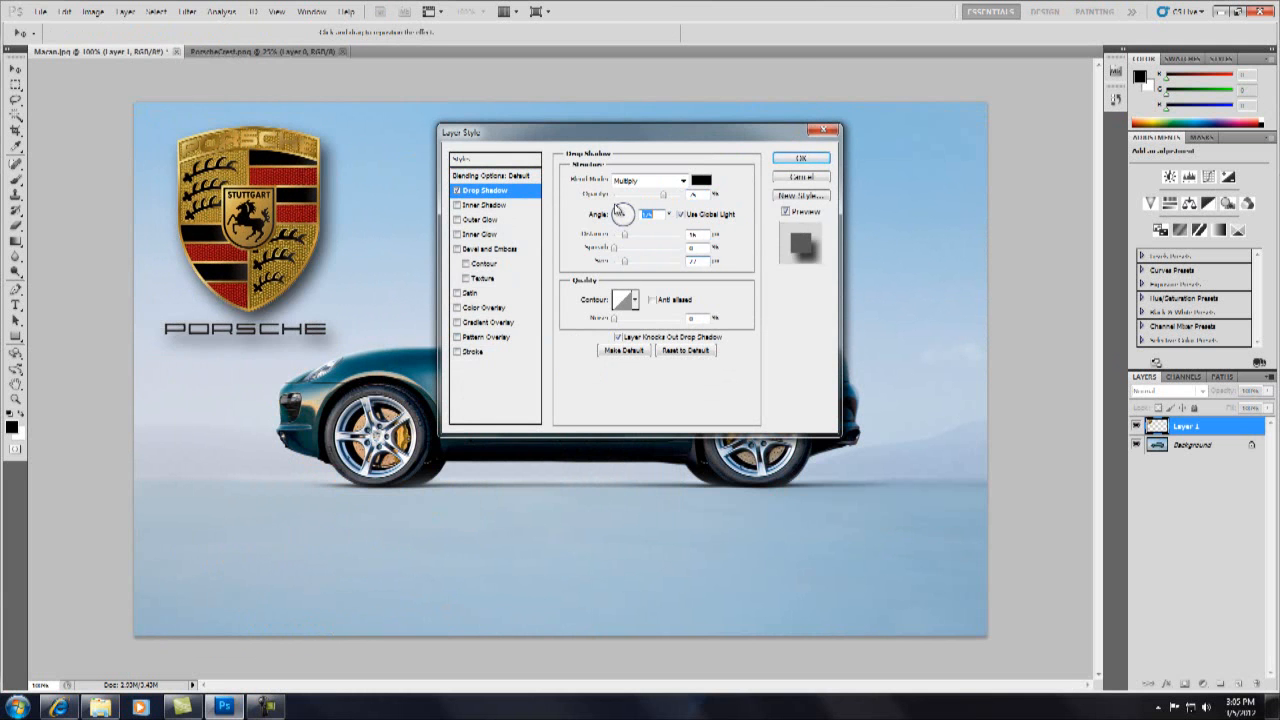
pyautogui.click(788, 160)
# - Save the composited image as a JPEG named MacanWithLogo in the Pictures library
pyautogui.click(40, 12)
pyautogui.click(88, 219)
pyautogui.click(640, 354)
pyautogui.click(625, 460)
pyautogui.doubleClick(621, 336)
pyautogui.write('MacanWithLogo')
pyautogui.press('Return')
pyautogui.press('Return')
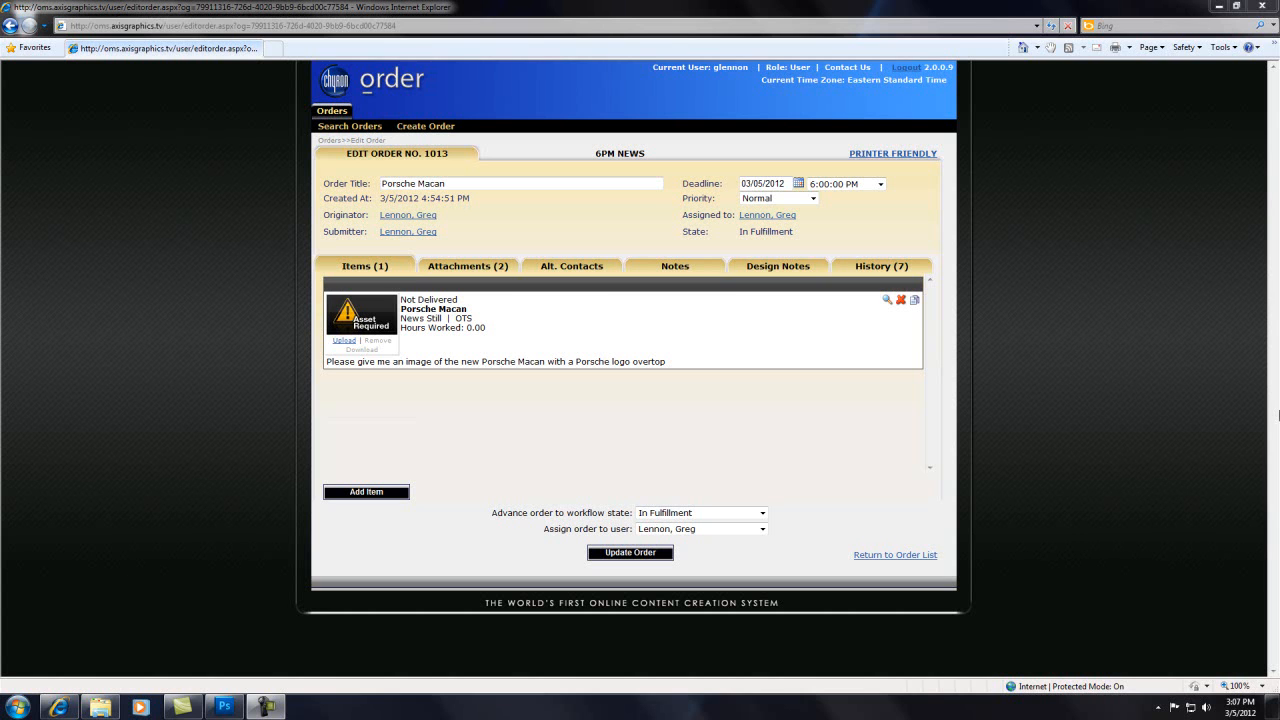
# - Switch to the browser and upload MacanWithLogo.jpg as the asset for the order's Porsche Macan item
pyautogui.click(346, 341)
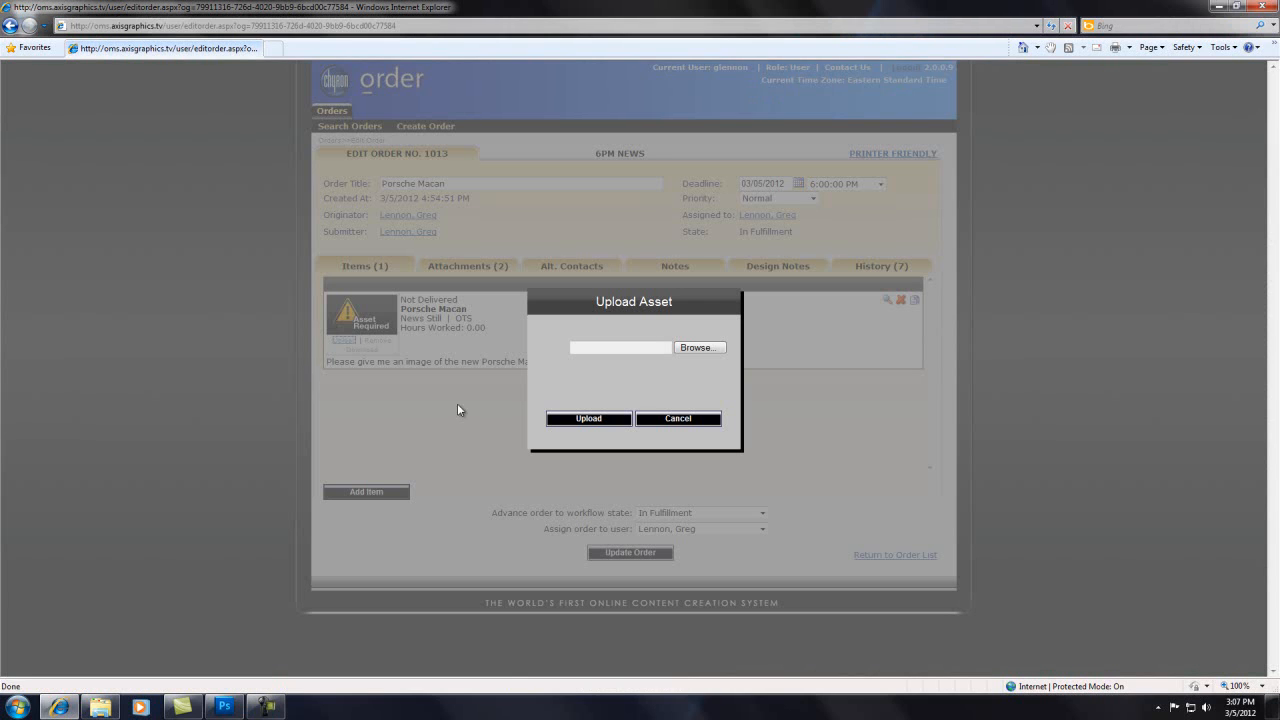
pyautogui.click(695, 348)
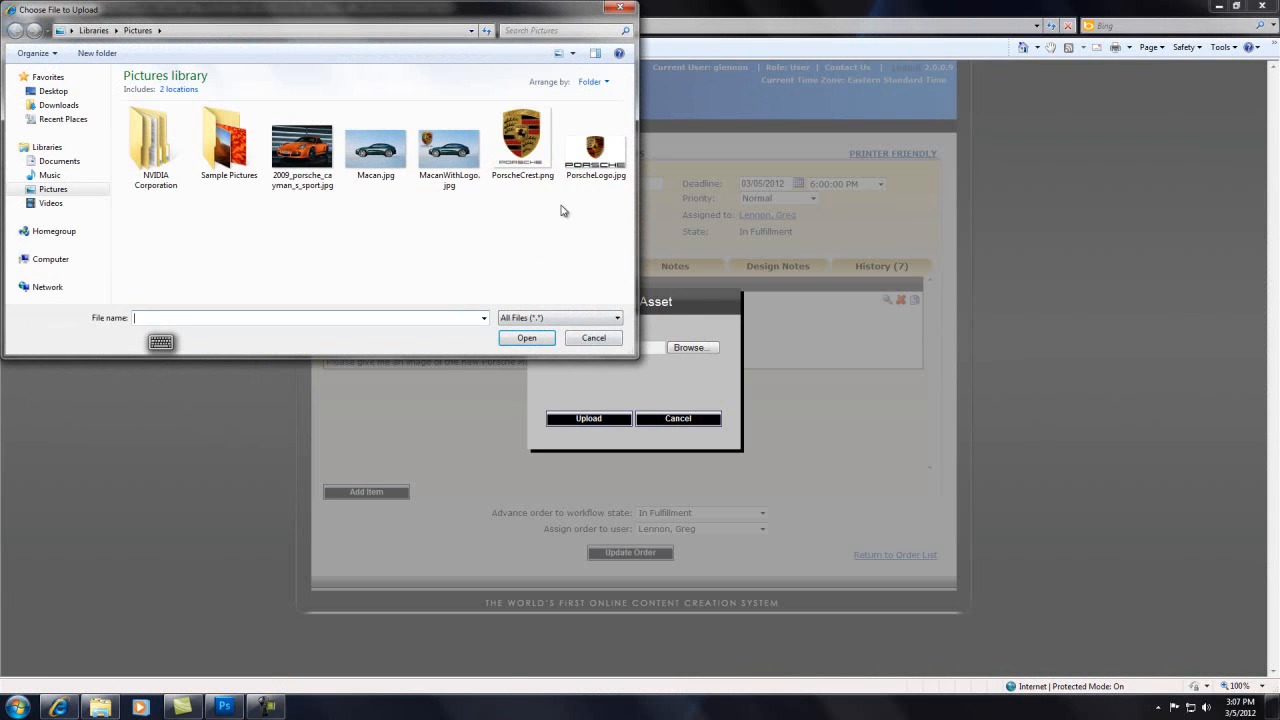
pyautogui.click(449, 148)
pyautogui.click(527, 338)
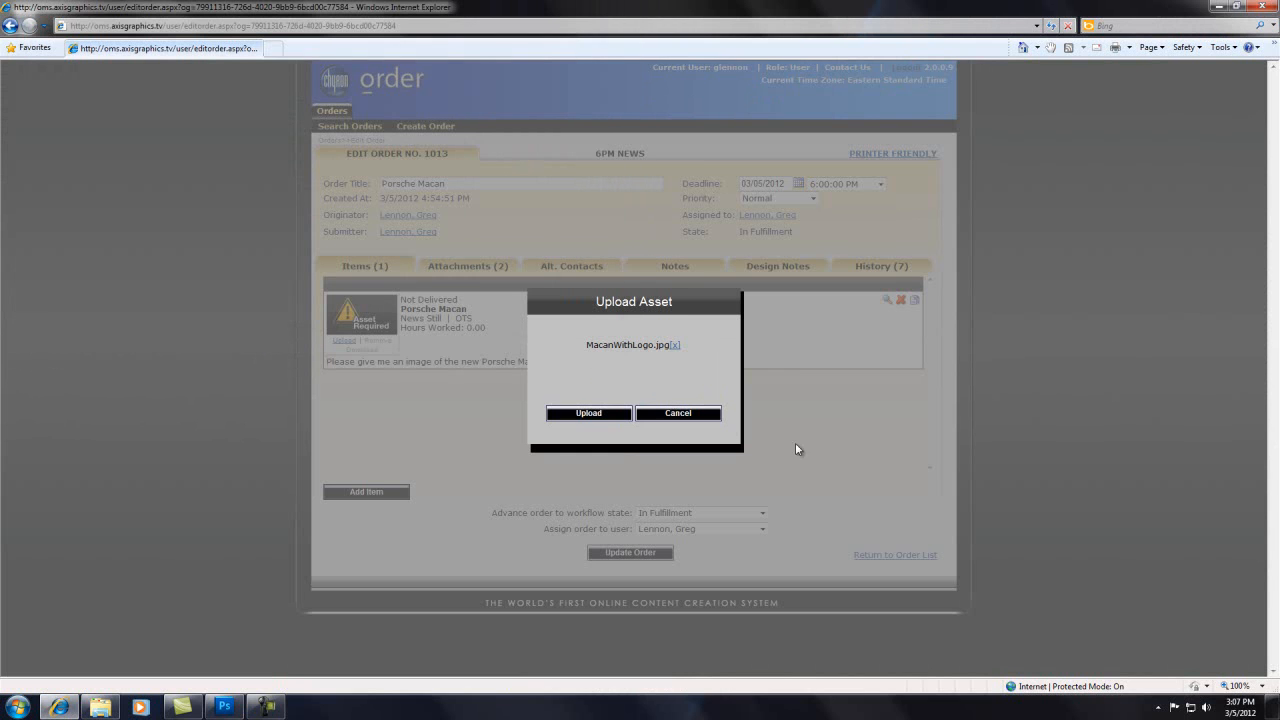
pyautogui.click(588, 413)
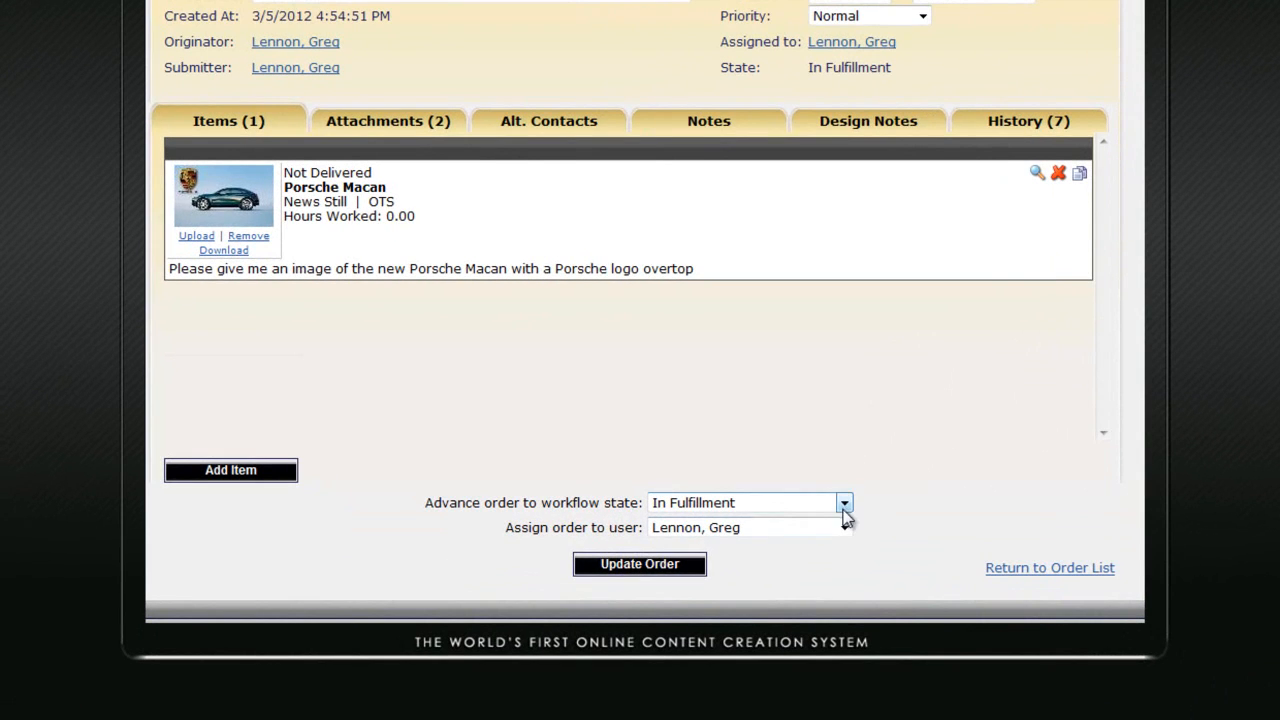
# - Advance the Porsche Macan order to Art Director Approval, and approve it in that state
pyautogui.click(844, 502)
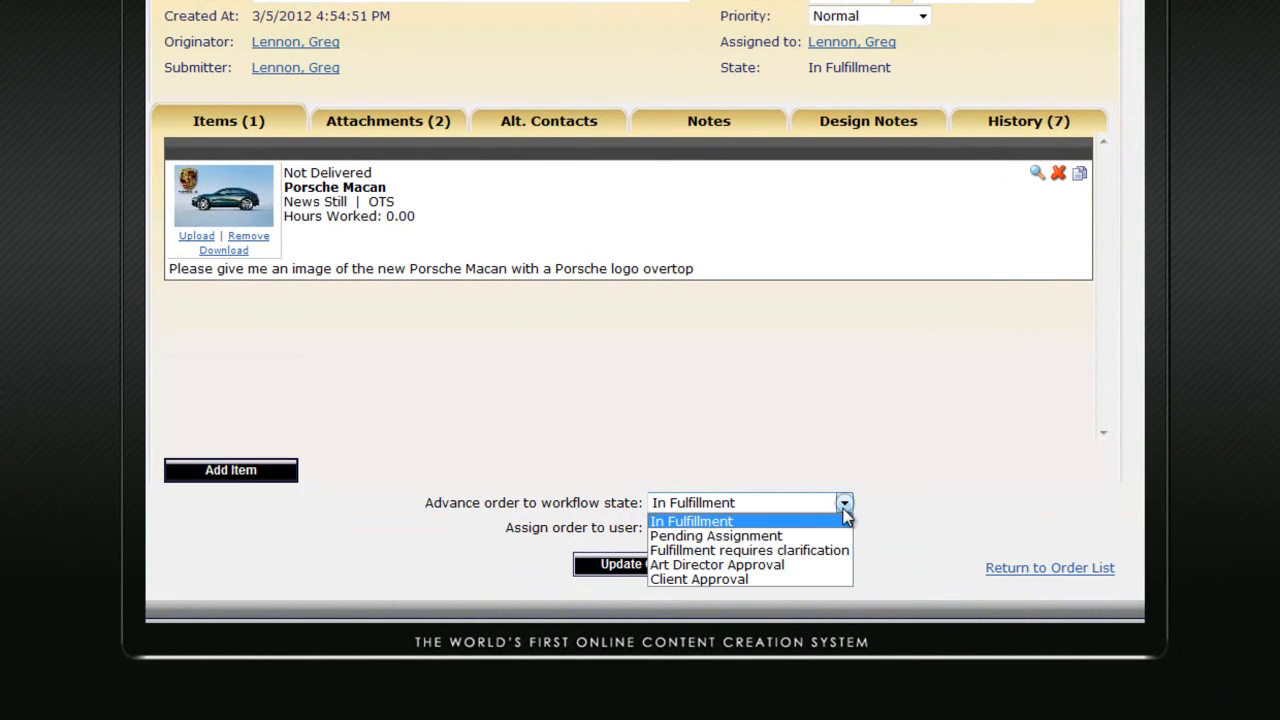
pyautogui.click(822, 566)
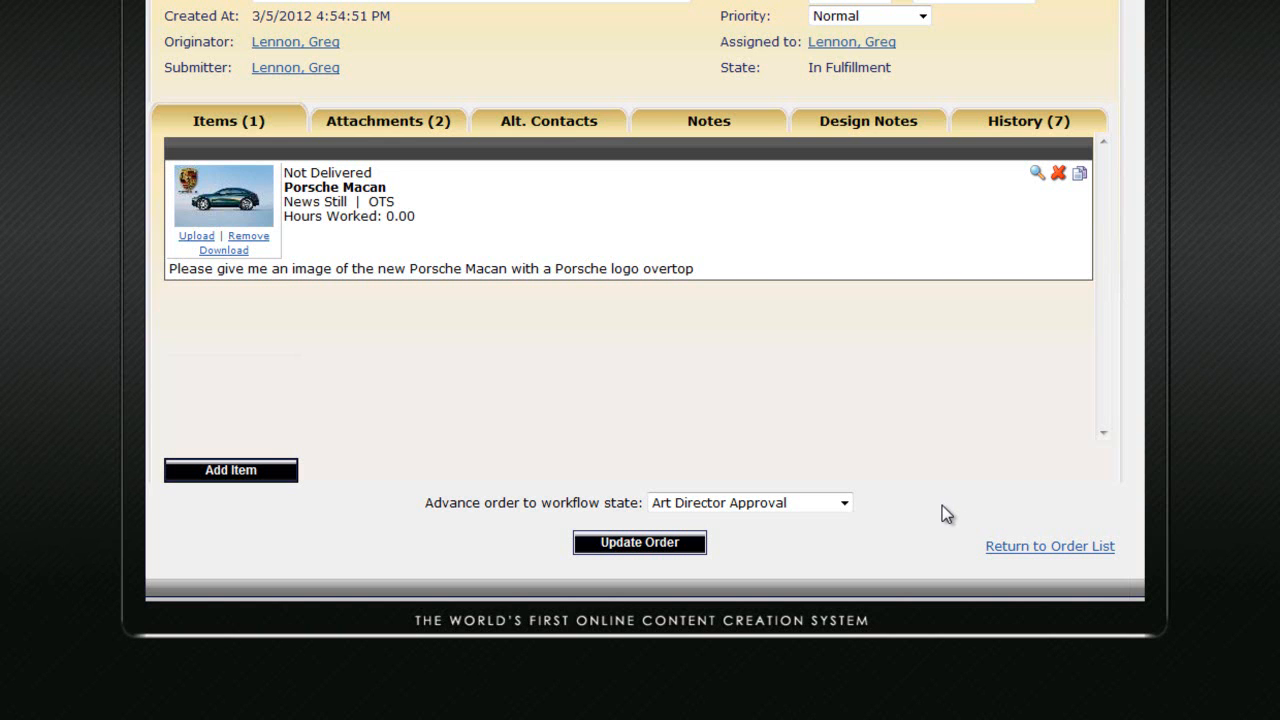
pyautogui.click(668, 552)
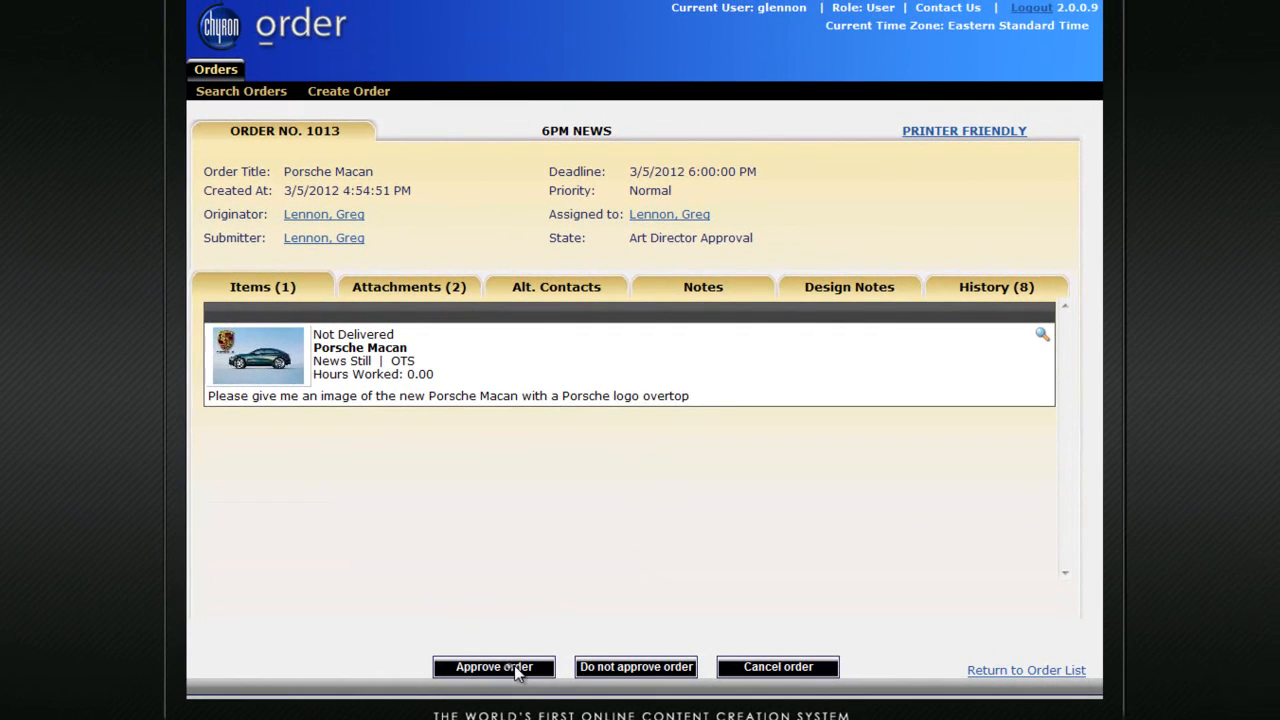
pyautogui.click(495, 537)
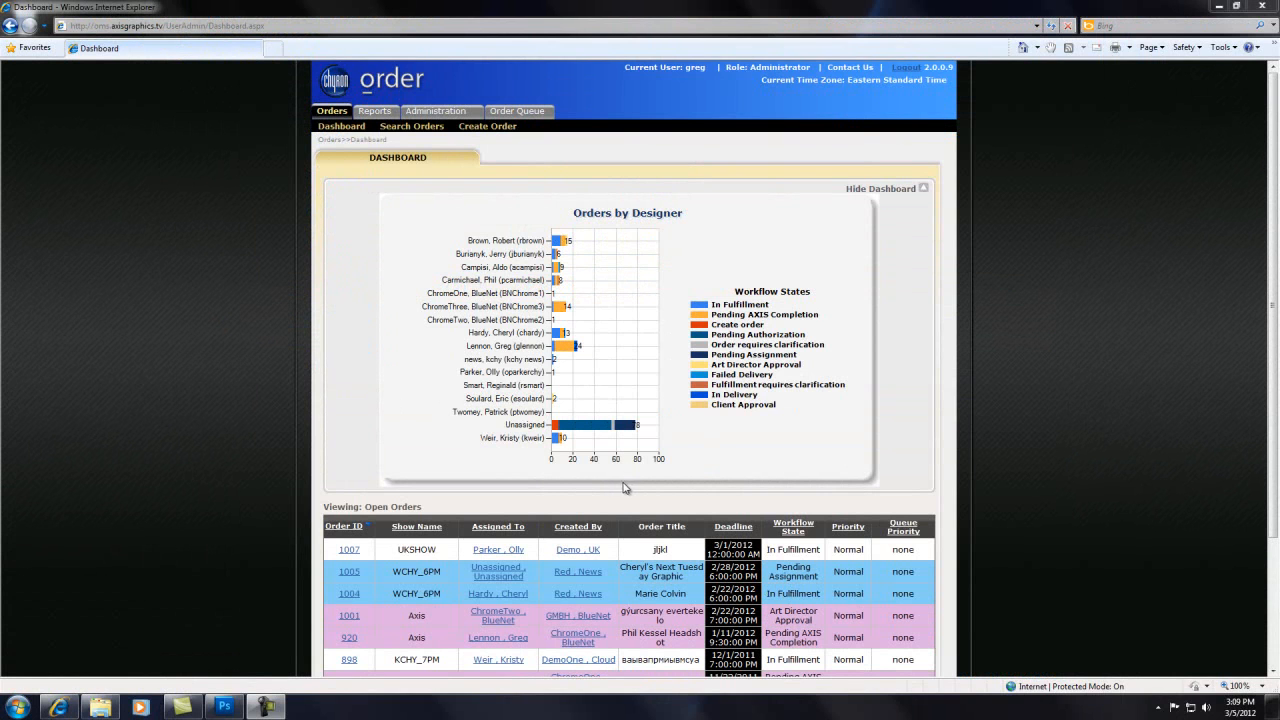
# - Show the glennon designer's Pending AXIS Completion orders on the administrator dashboard, and run the Order Distribution by Hour of Day report
pyautogui.click(569, 350)
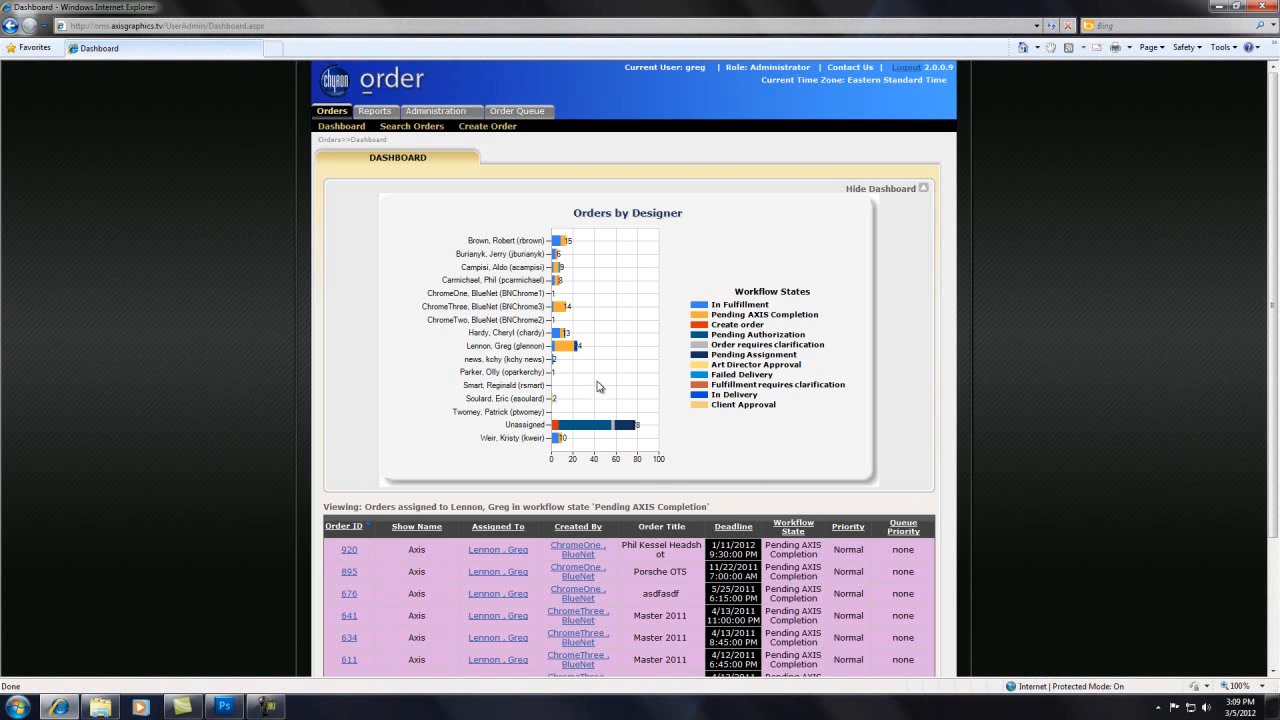
pyautogui.click(374, 111)
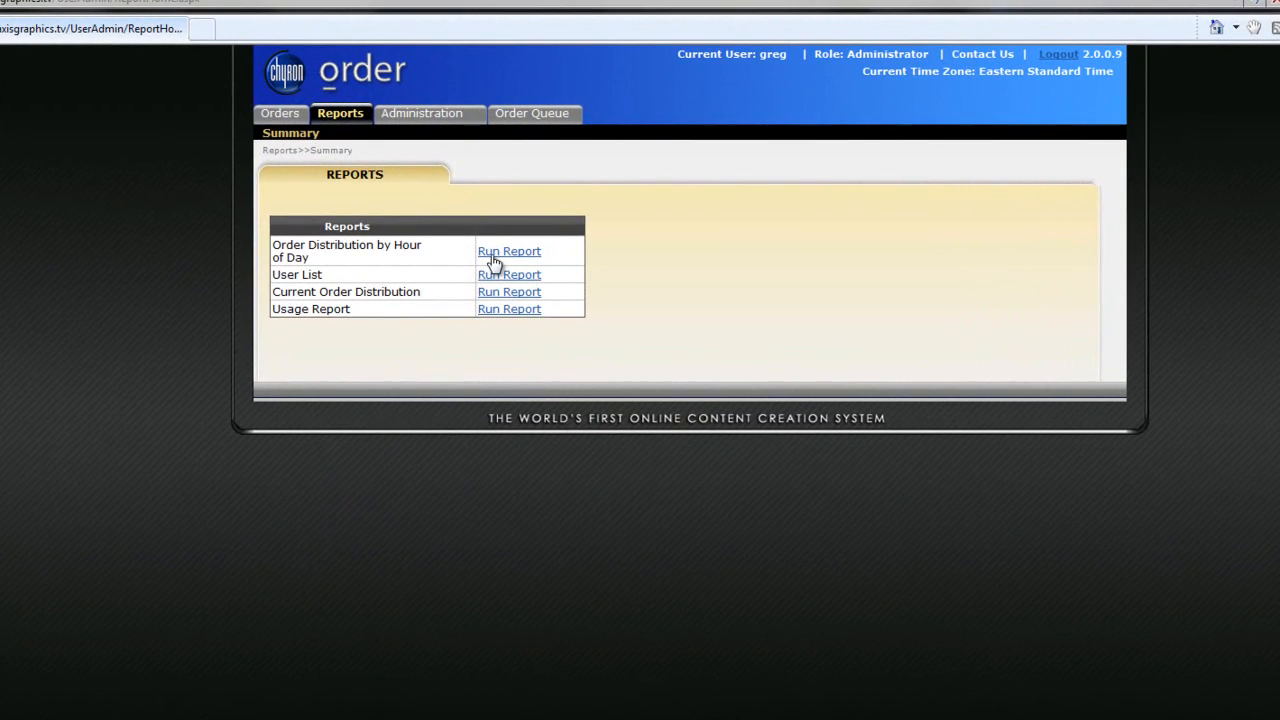
pyautogui.click(502, 221)
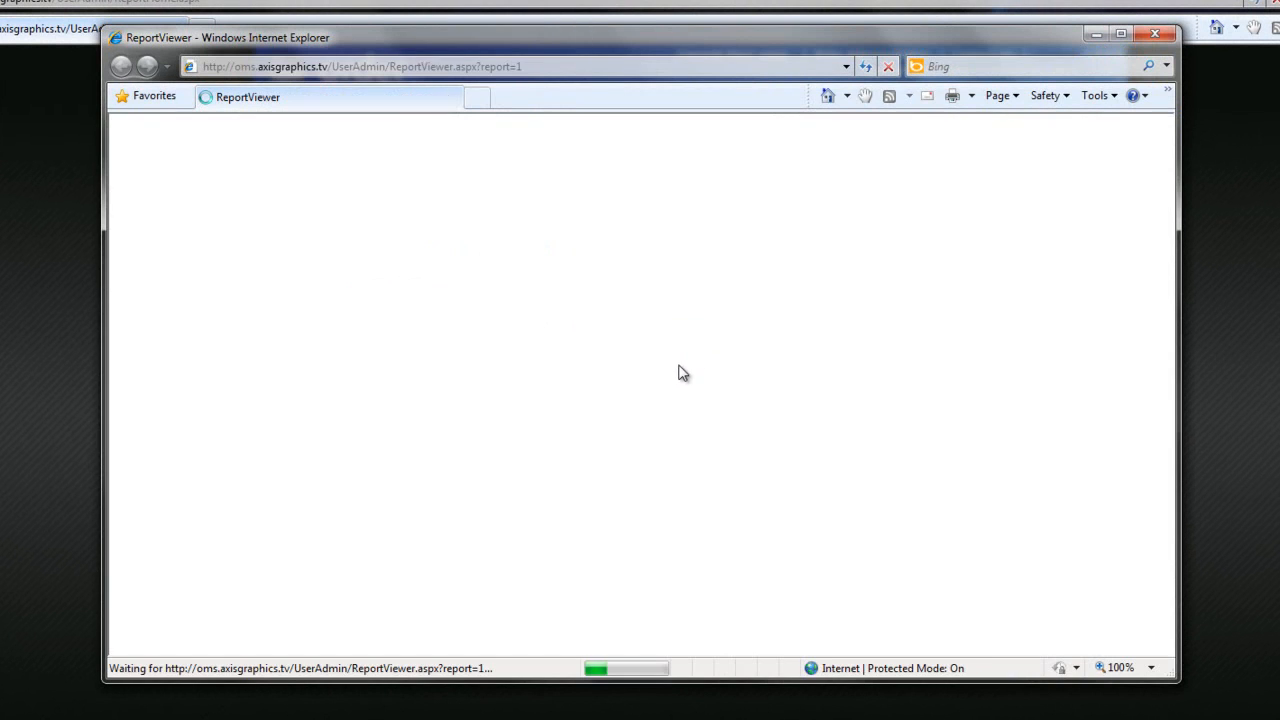